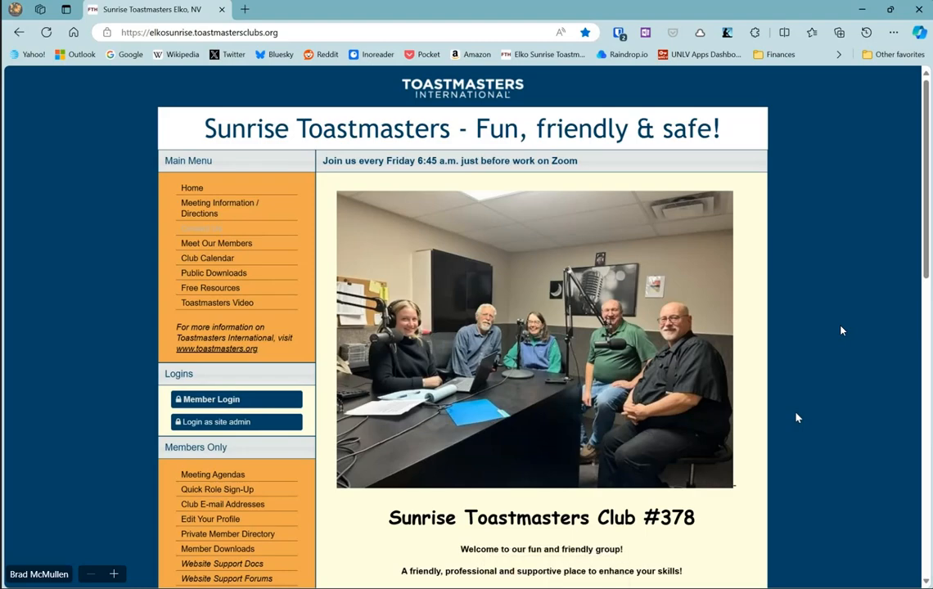
key(XF86AudioLowerVolume)
key(XF86AudioLowerVolume)
key(XF86AudioLowerVolume)
Log in to the Elko Sunrise Toastmasters site as a member, filling in the saved e-mail and account password
click(521, 59)
click(216, 401)
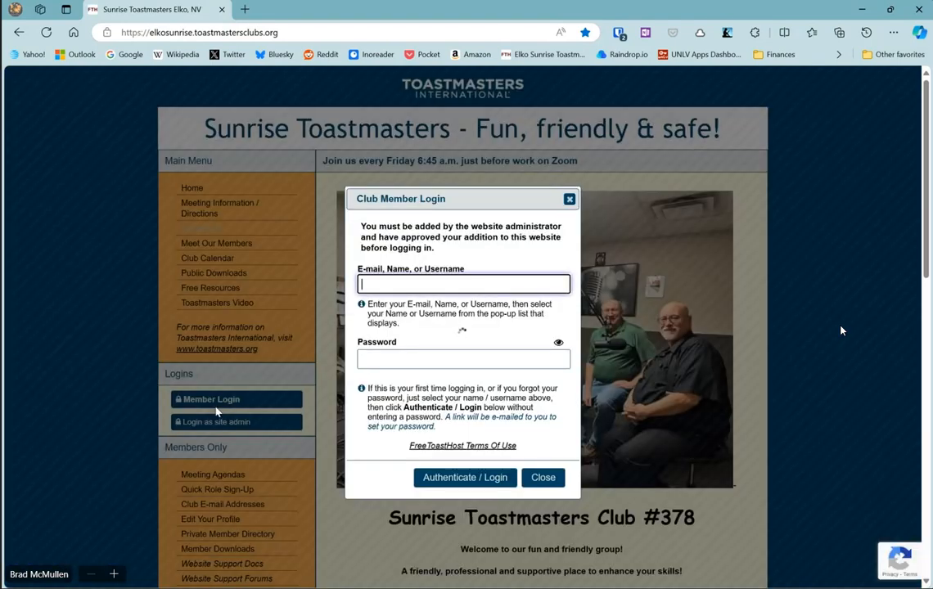
click(619, 35)
click(505, 114)
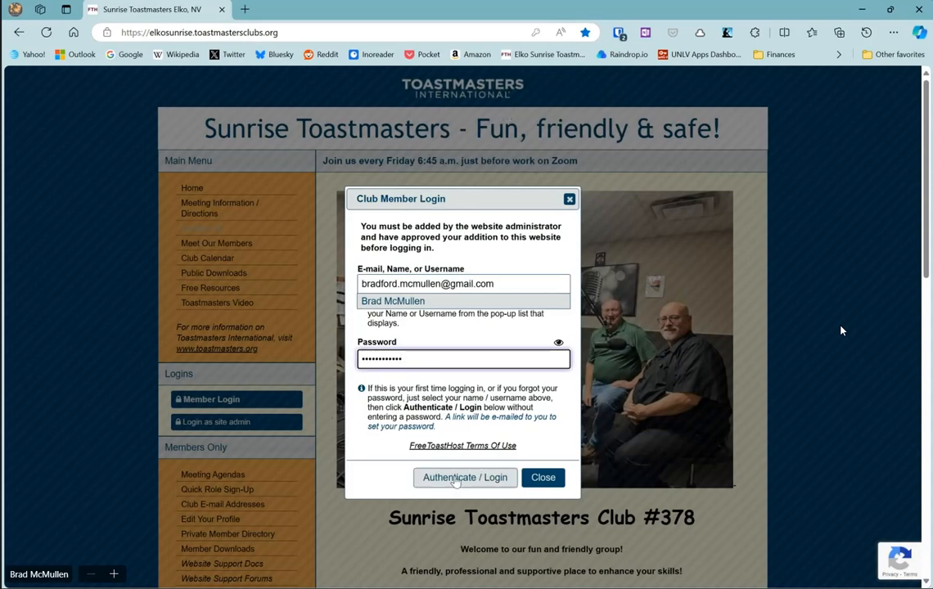
click(456, 478)
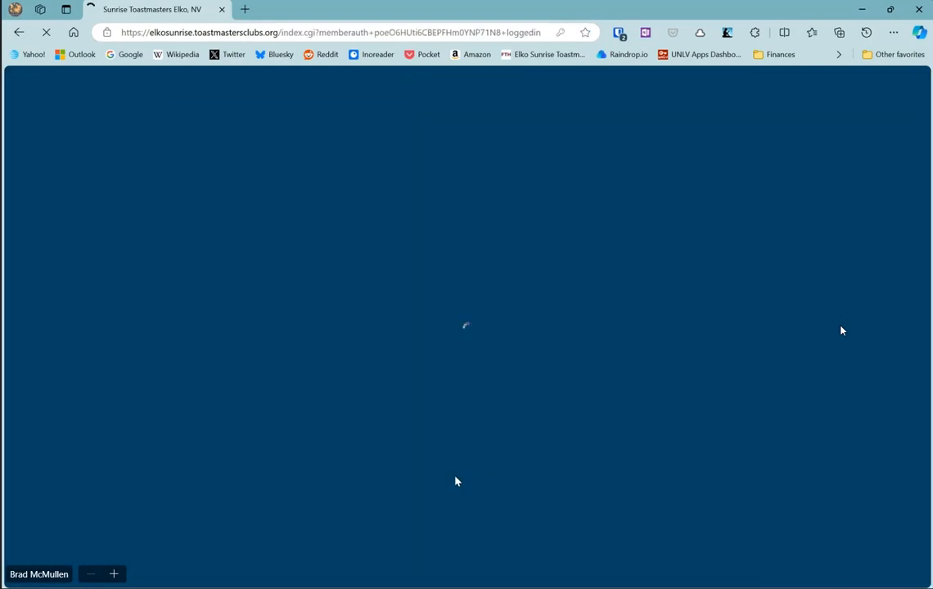
Open the club's Meeting Agendas page from the members-only section
scroll(456, 481, down, 1)
scroll(456, 480, down, 1)
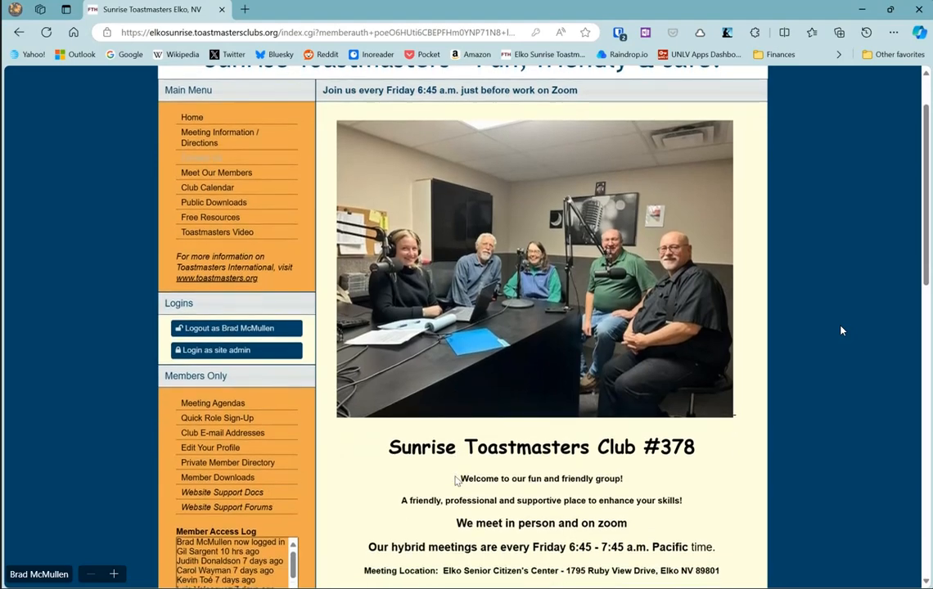
click(223, 389)
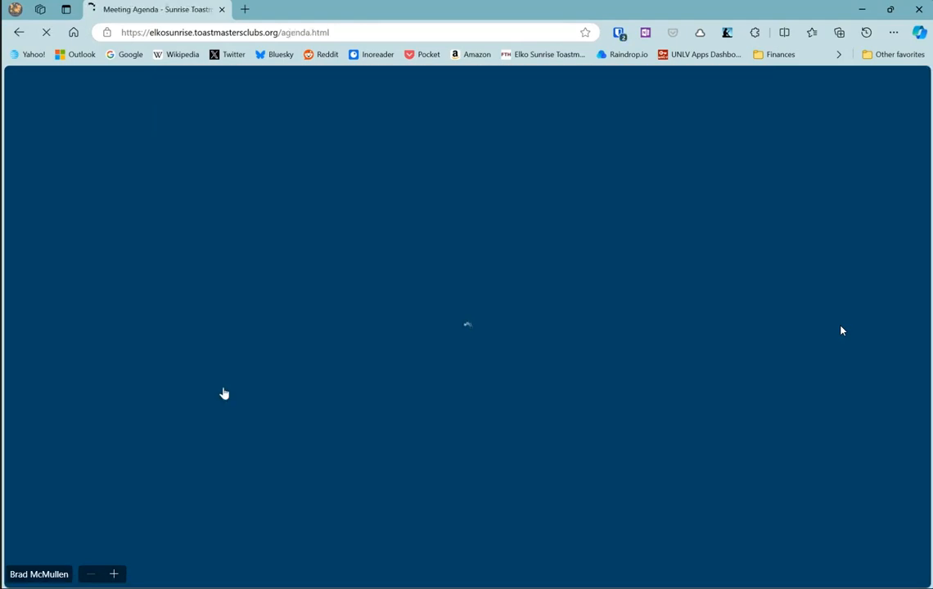
Review the roles on the meeting agenda and sign up for the Toastmaster role
scroll(531, 336, down, 2)
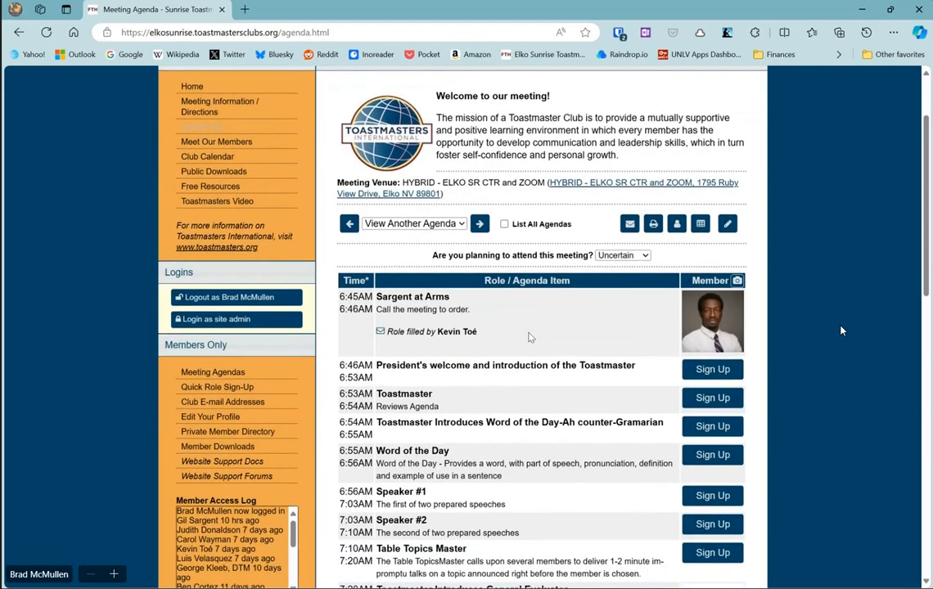
scroll(841, 331, down, 3)
scroll(841, 330, down, 3)
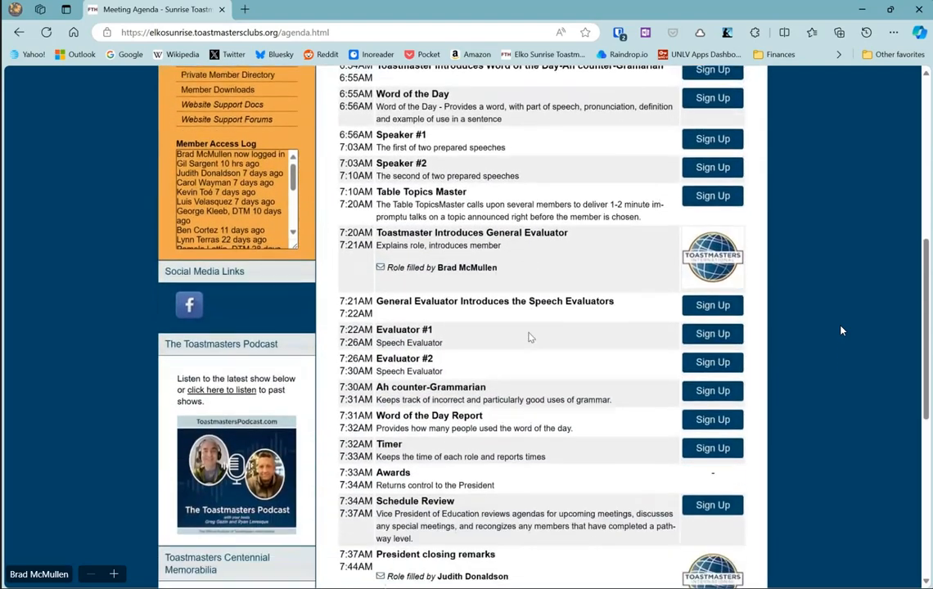
scroll(840, 330, up, 4)
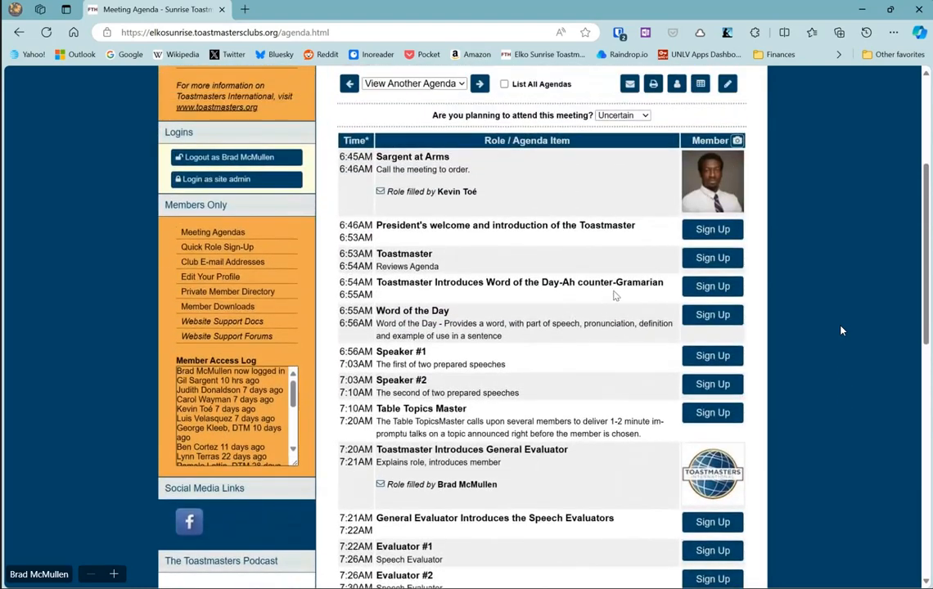
click(704, 258)
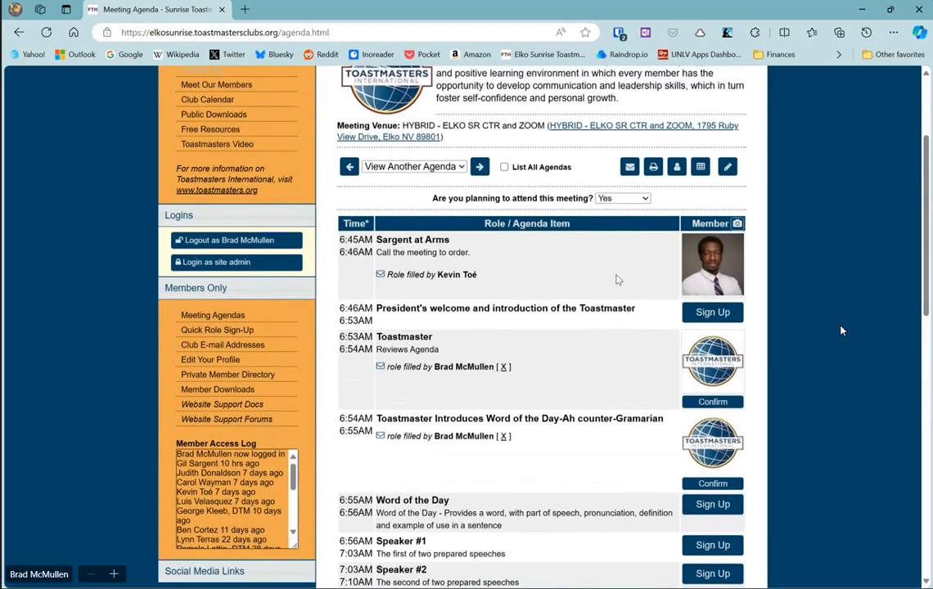
Open the October 11, 2024 agenda for editing and assign a club member to the President's welcome and introduction of the Toastmaster
click(727, 168)
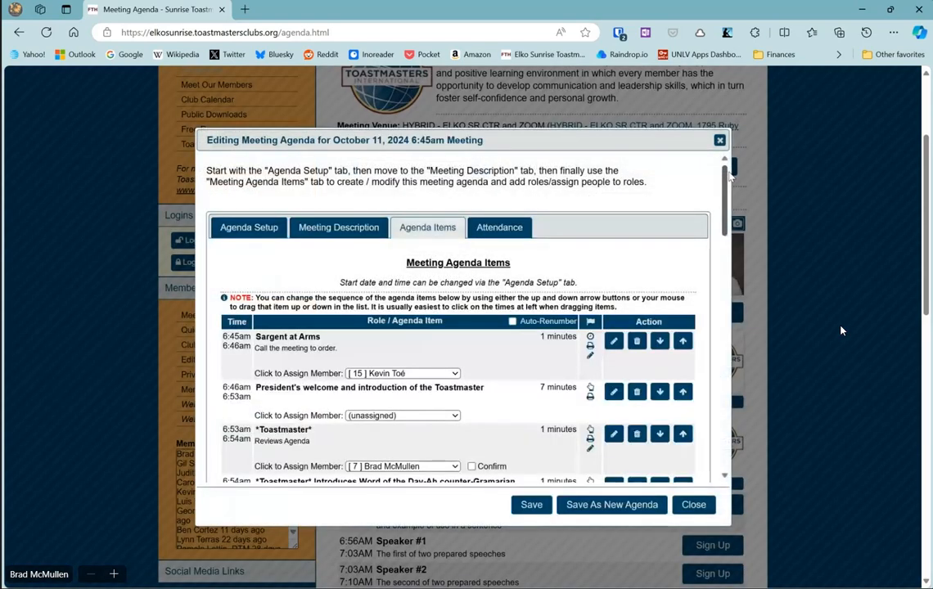
scroll(503, 301, down, 3)
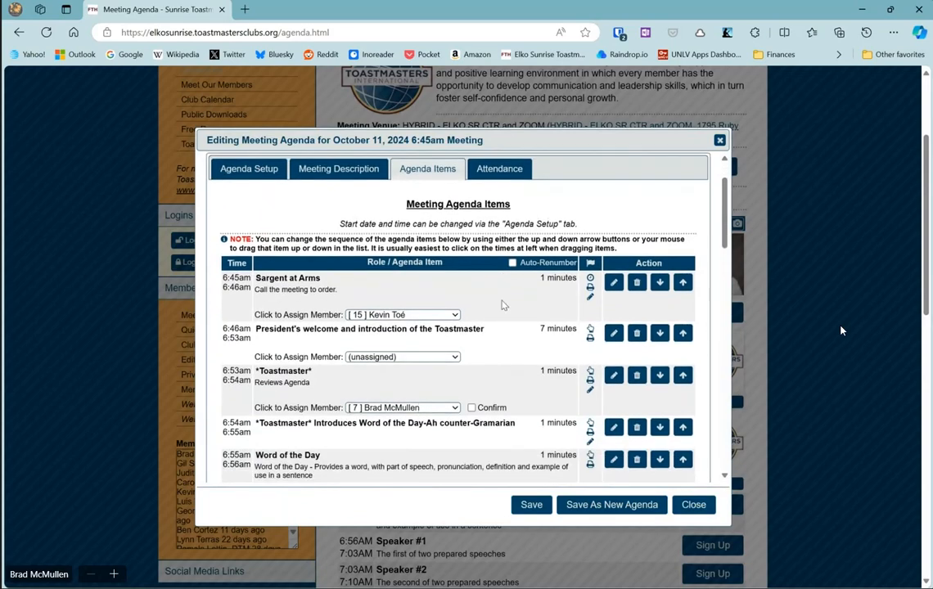
scroll(502, 305, up, 2)
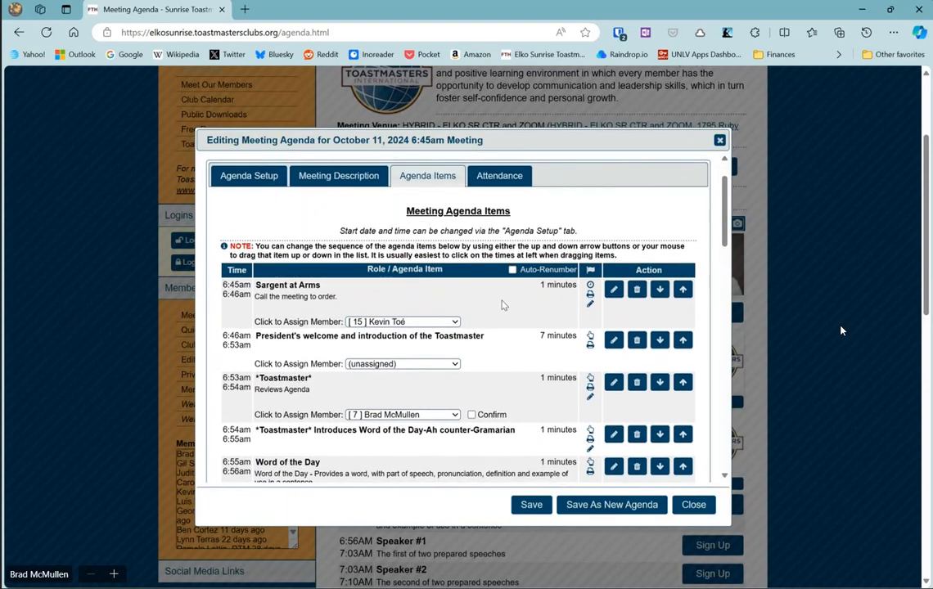
scroll(503, 306, down, 1)
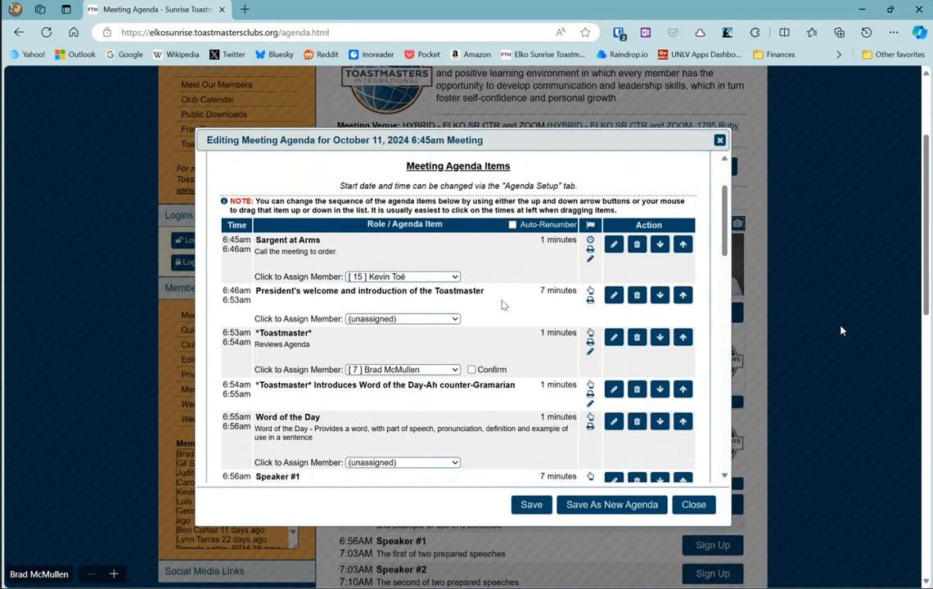
scroll(502, 305, down, 1)
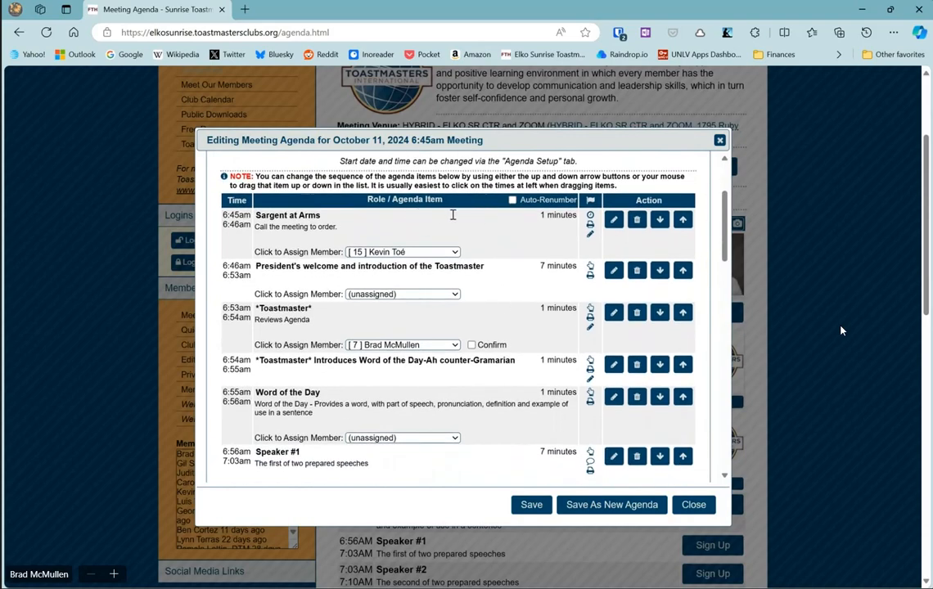
click(402, 294)
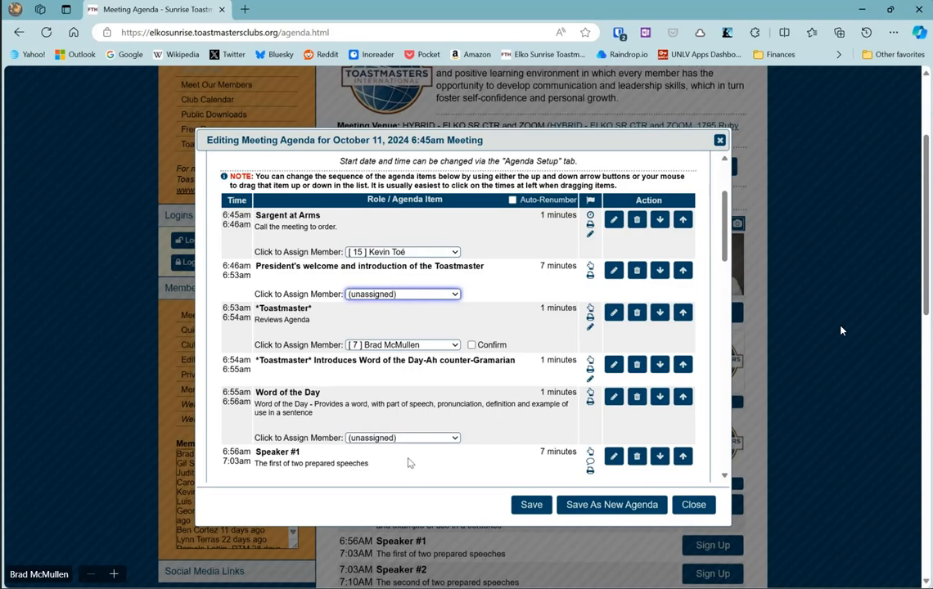
click(368, 395)
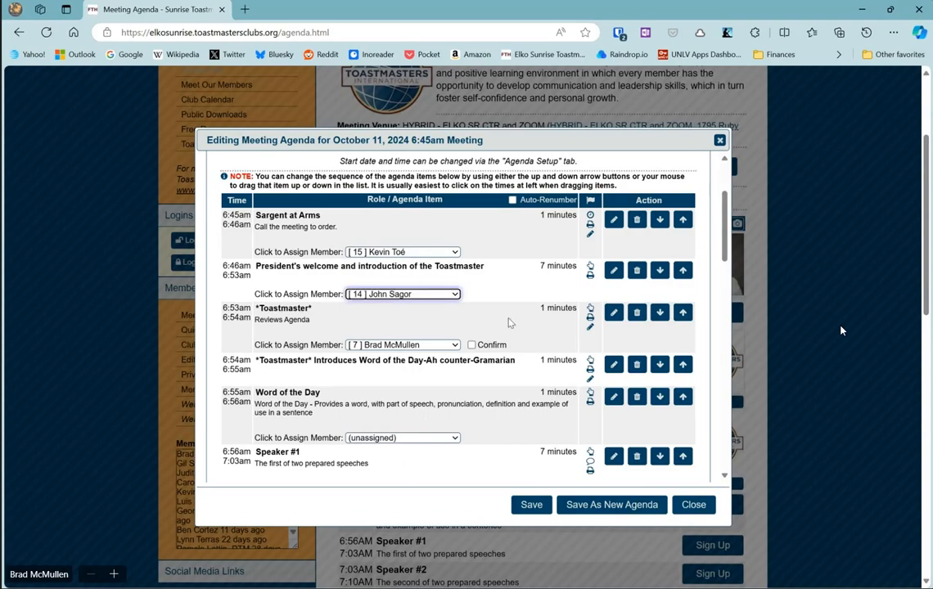
Assign one club member to the Speaker #2 role and another to the Table Topics Master role
scroll(509, 323, down, 3)
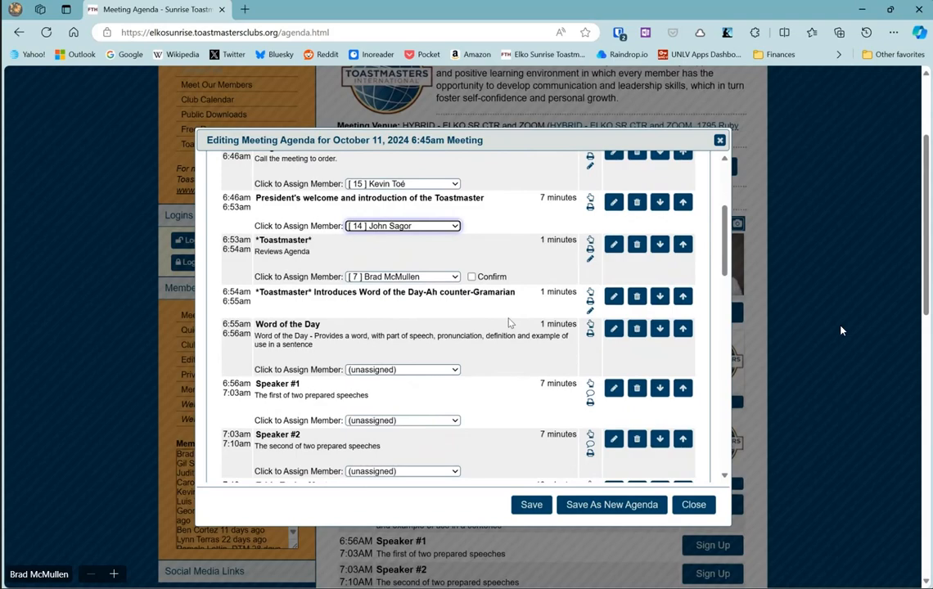
scroll(405, 321, down, 2)
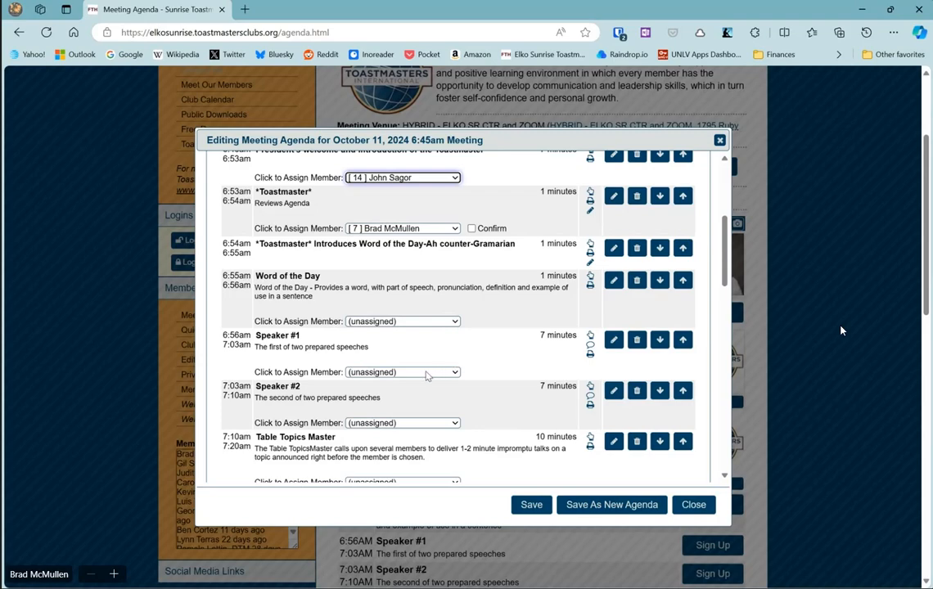
click(414, 424)
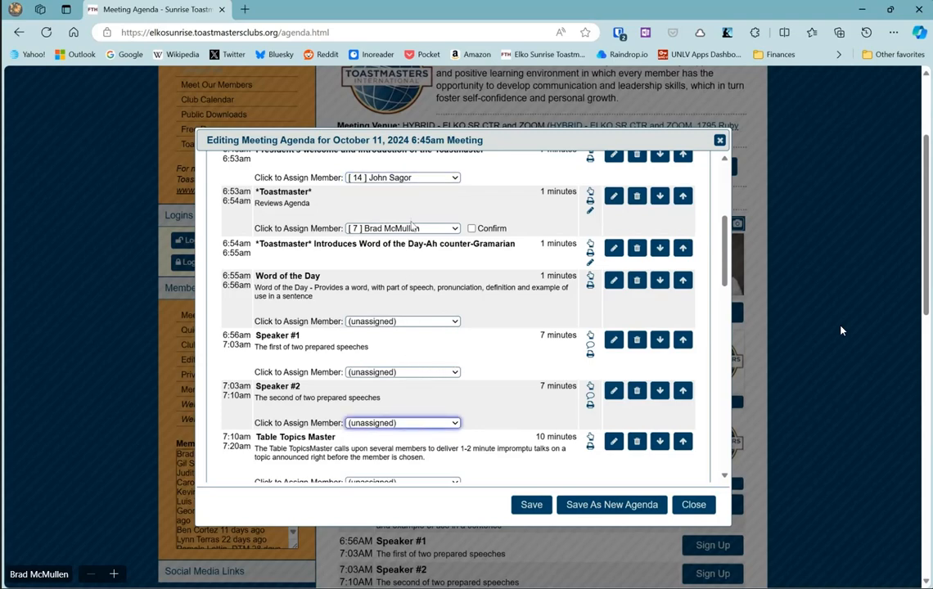
click(411, 297)
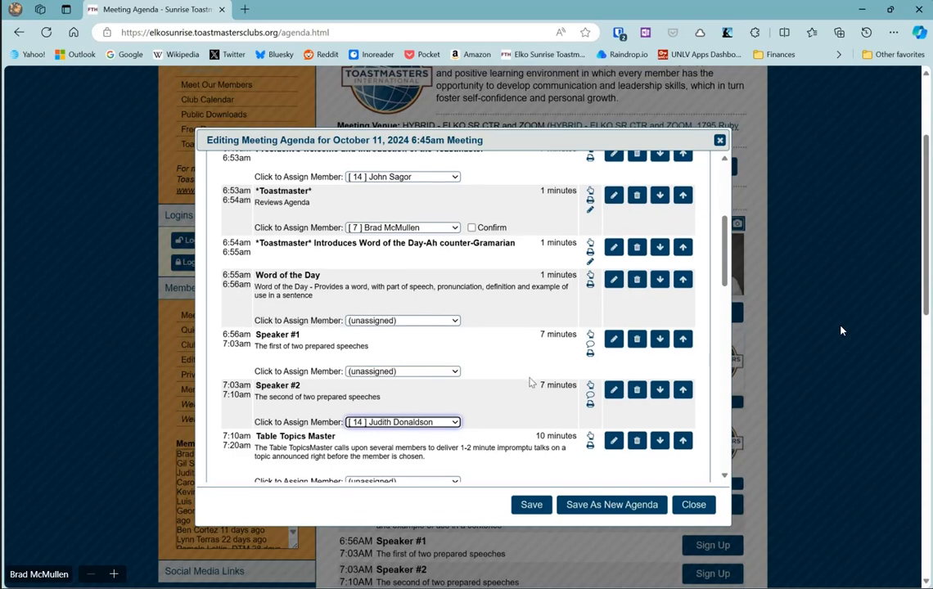
scroll(531, 380, down, 1)
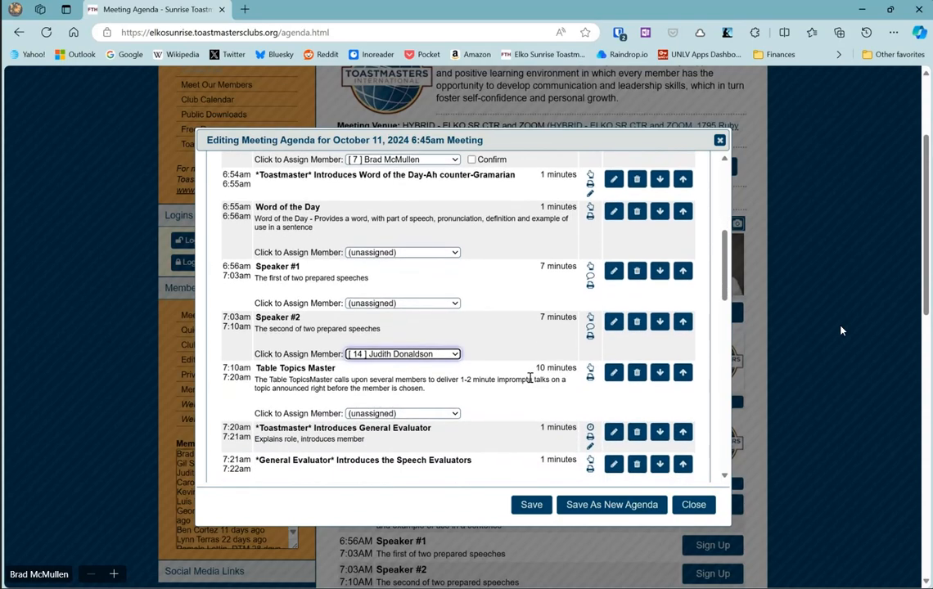
click(426, 414)
click(418, 216)
Assign a member as General Evaluator and make the member giving the President's welcome Evaluator #1
scroll(521, 475, down, 1)
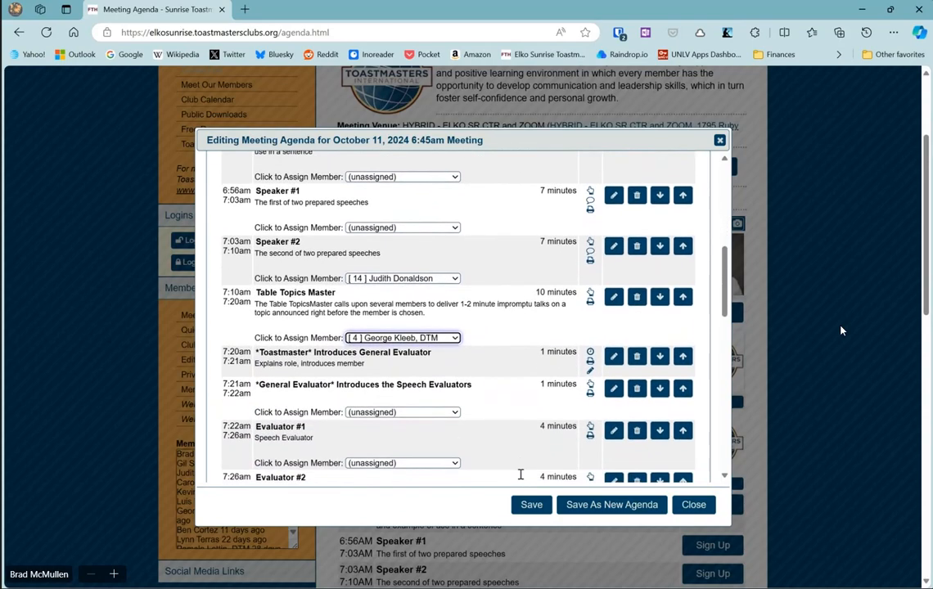
click(387, 412)
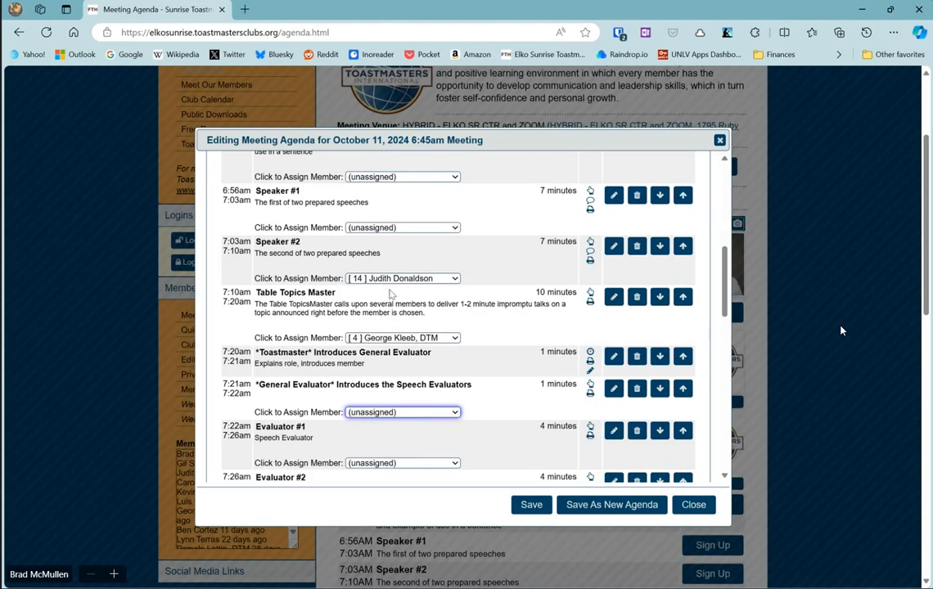
key(Down)
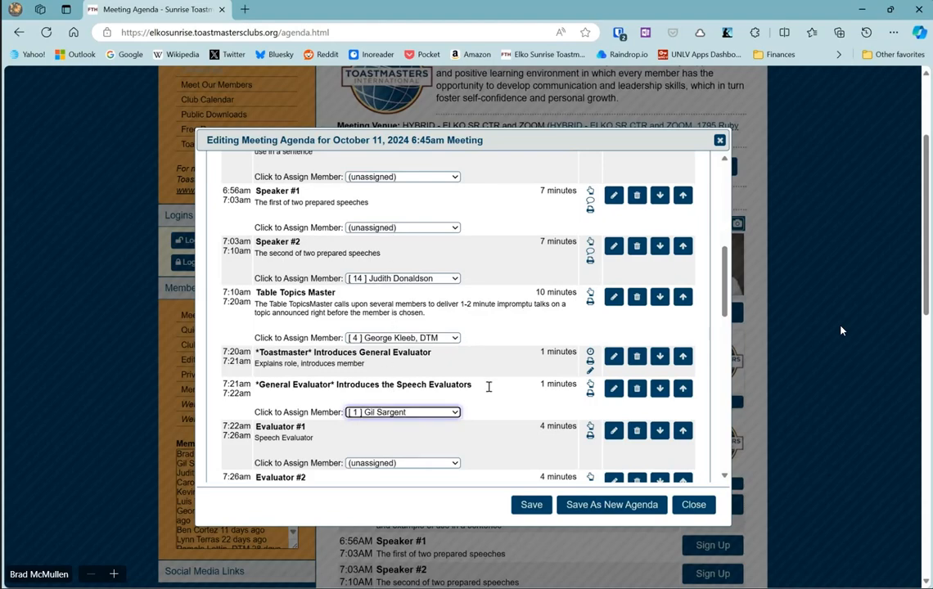
scroll(488, 386, down, 2)
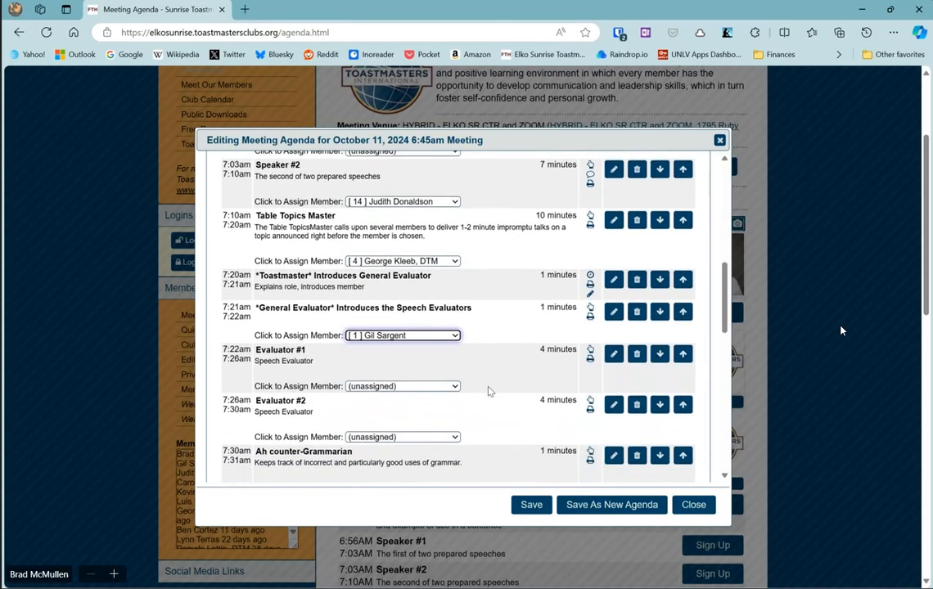
key(Tab)
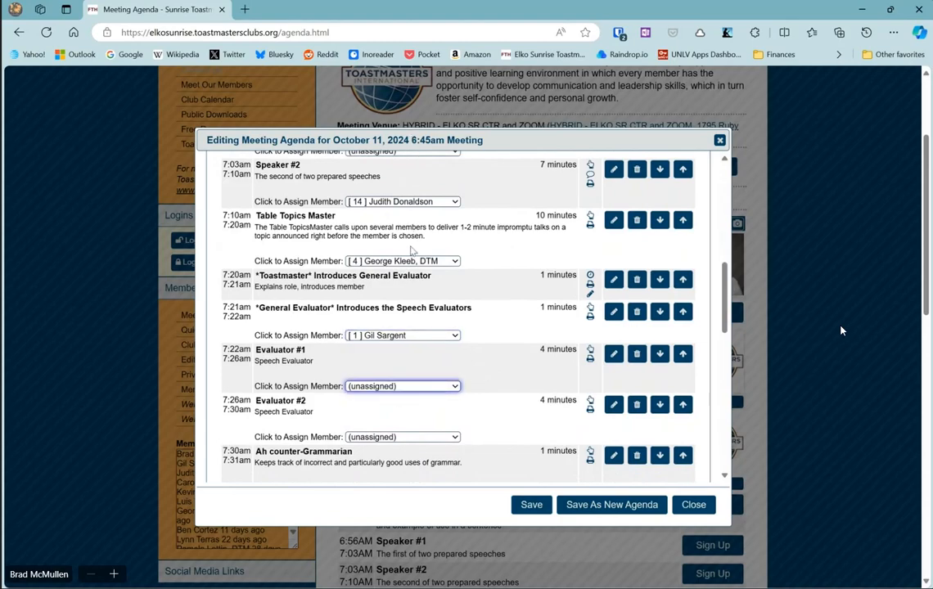
click(410, 247)
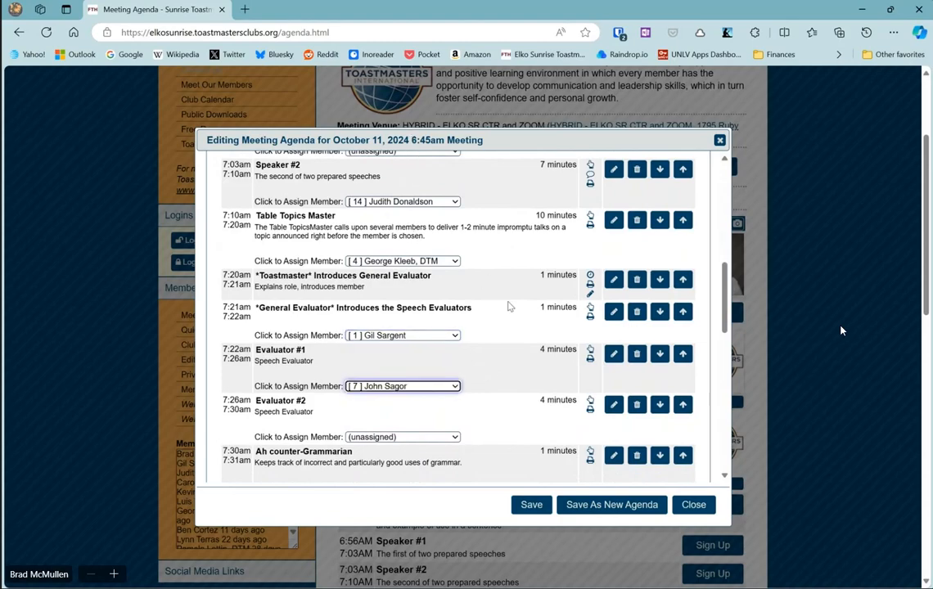
Assign the logged-in member to the Evaluator #2 role
scroll(508, 302, up, 1)
scroll(508, 302, up, 2)
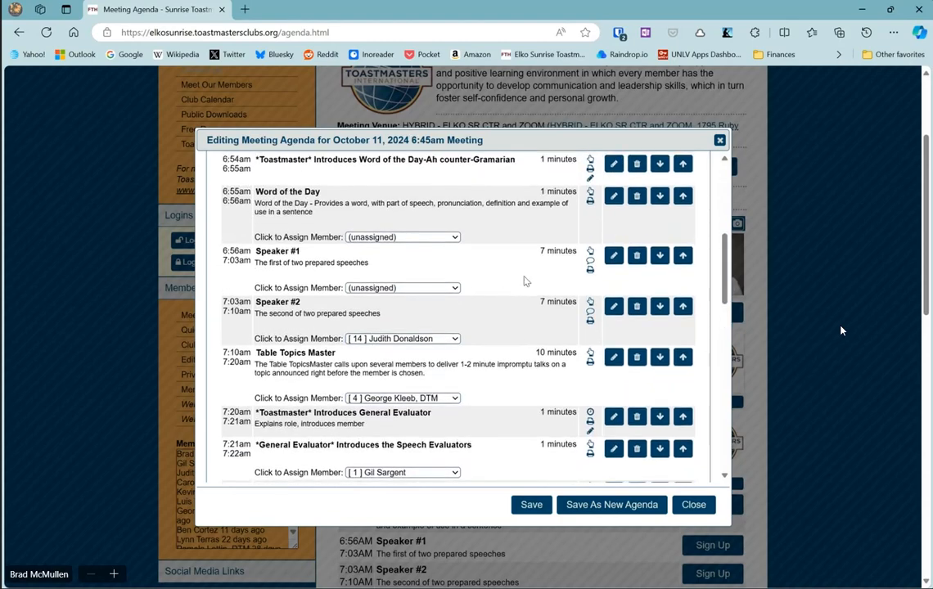
scroll(538, 254, down, 1)
scroll(539, 253, down, 4)
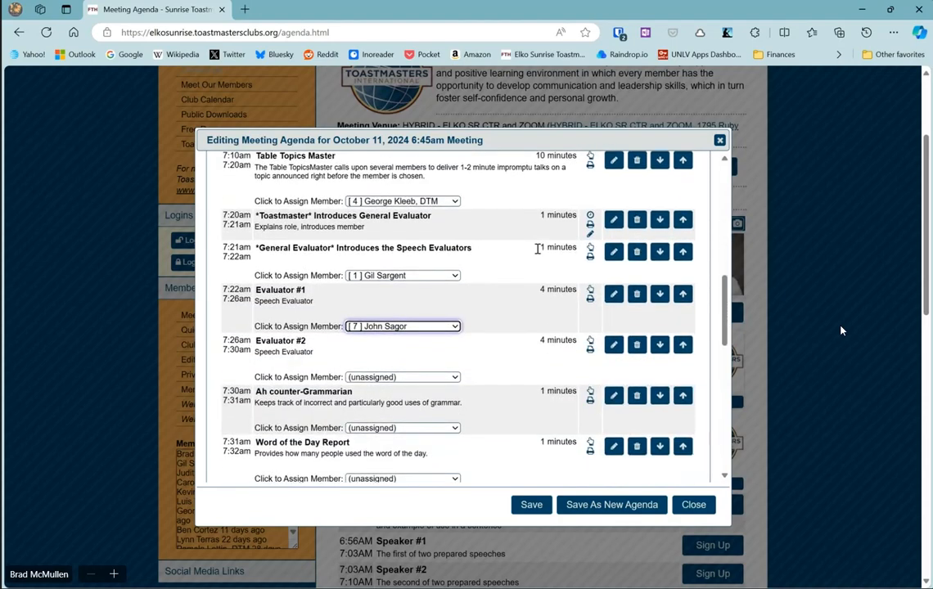
click(429, 364)
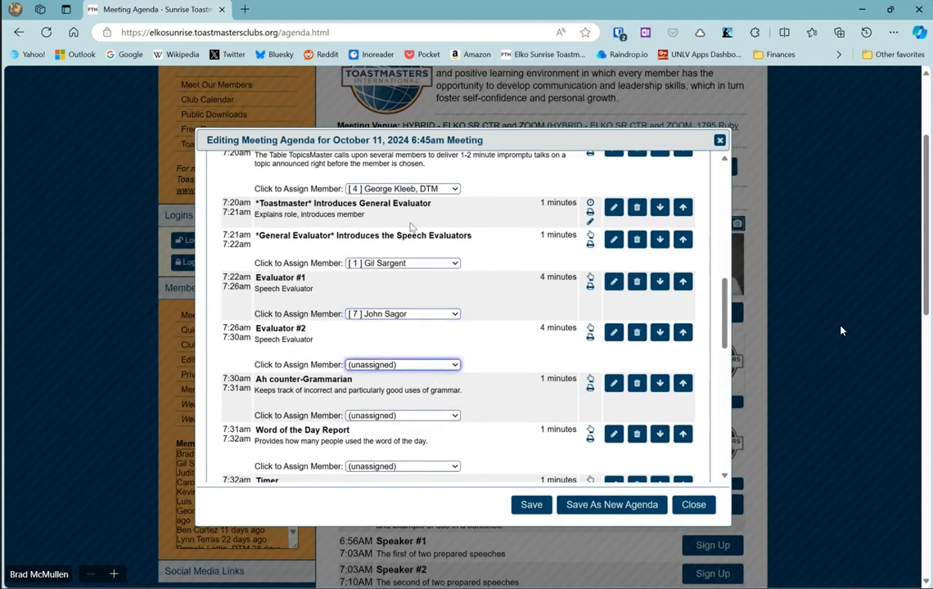
click(413, 141)
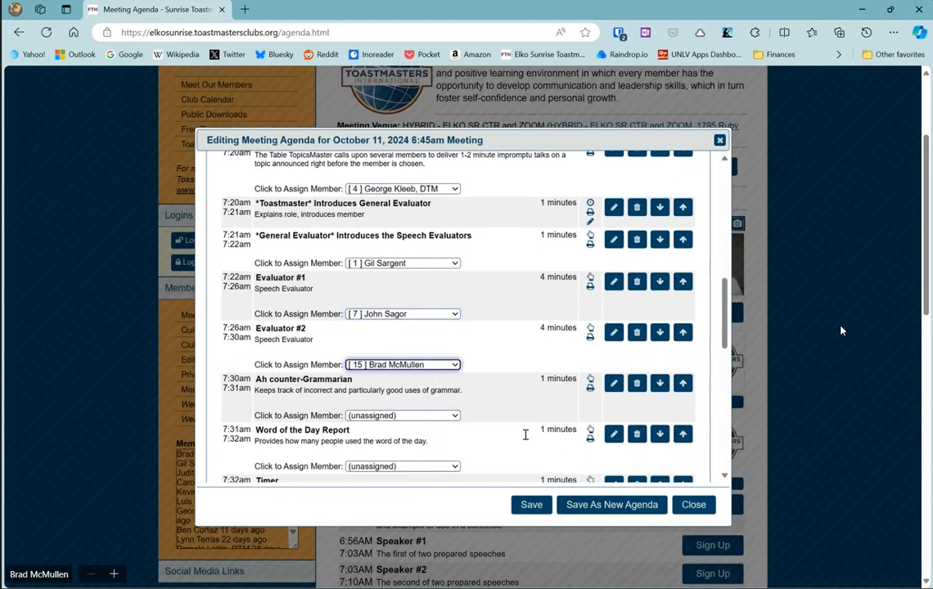
Assign a club member to the Ah counter-Grammarian role
scroll(525, 434, down, 1)
click(409, 373)
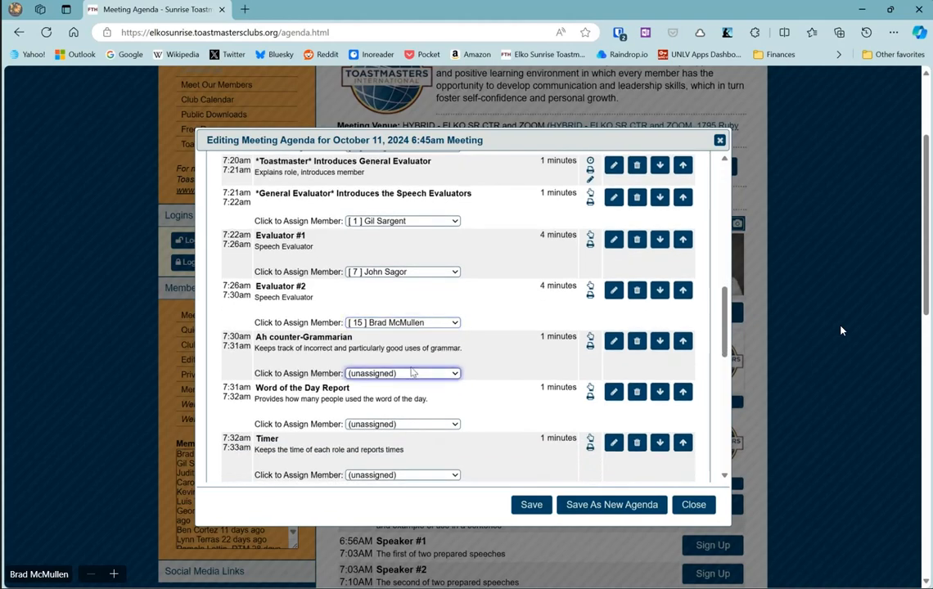
click(413, 272)
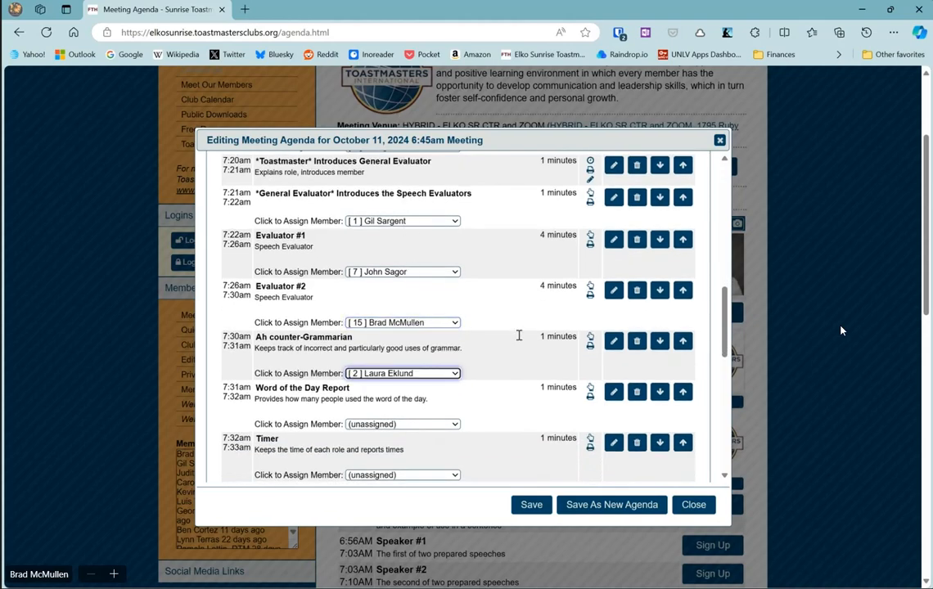
Assign a club member to the Timer role
scroll(519, 340, down, 1)
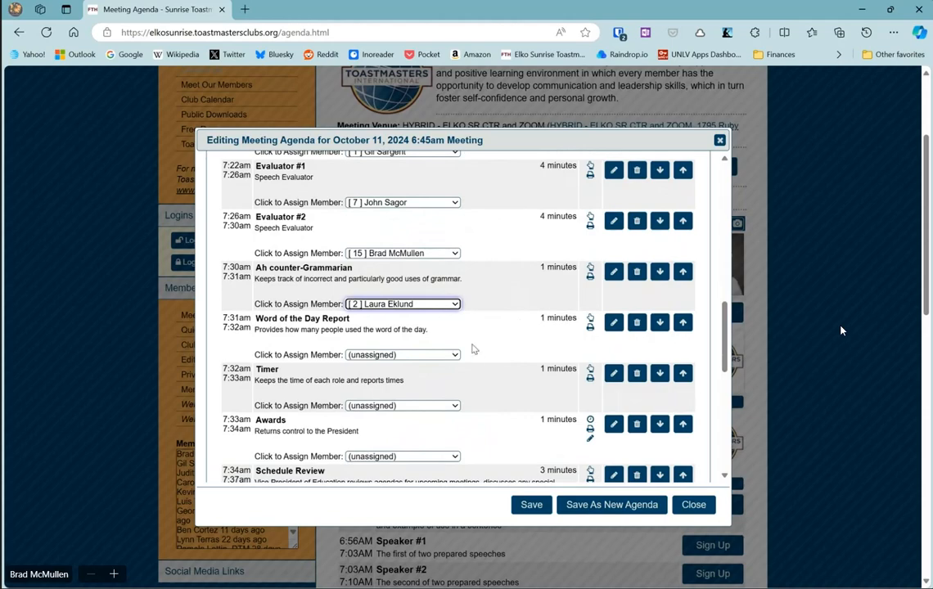
scroll(489, 344, down, 1)
click(403, 372)
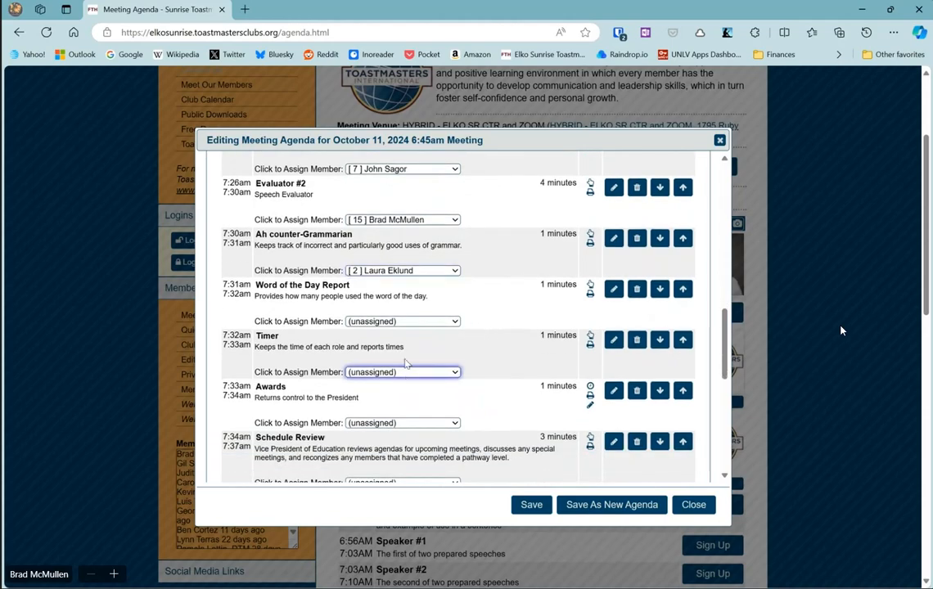
click(399, 315)
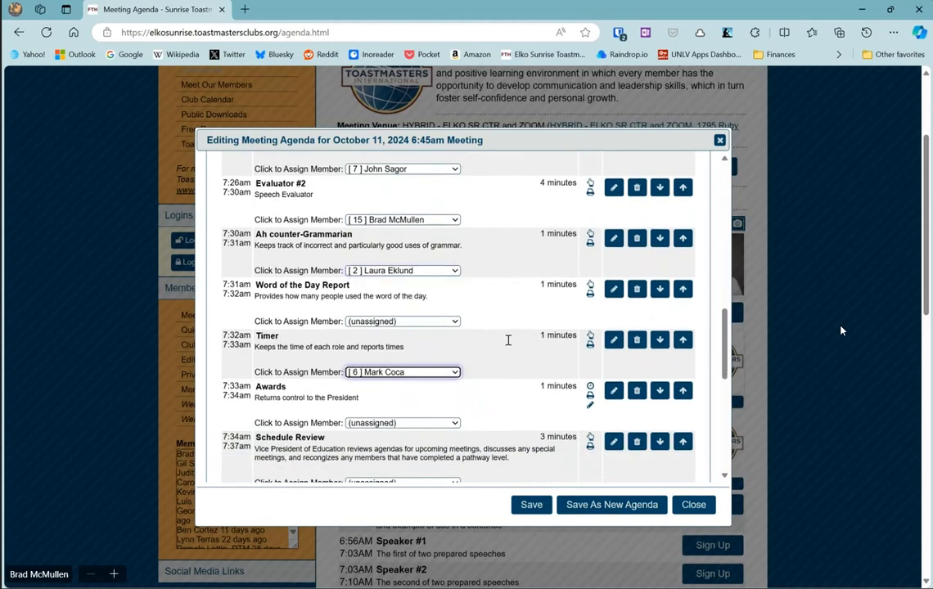
Rename the Awards agenda item to Quizzer and save the agenda
scroll(506, 338, down, 1)
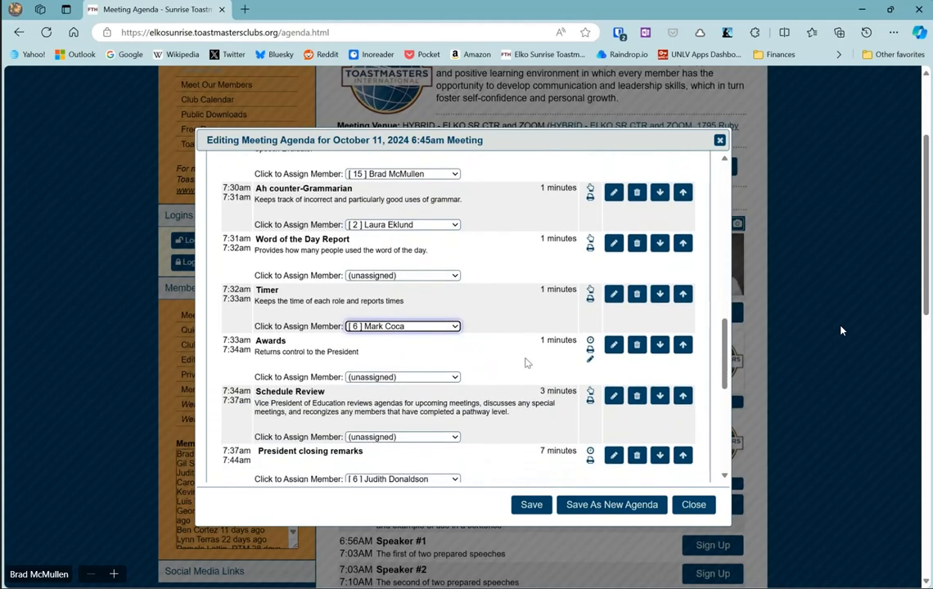
scroll(523, 360, down, 1)
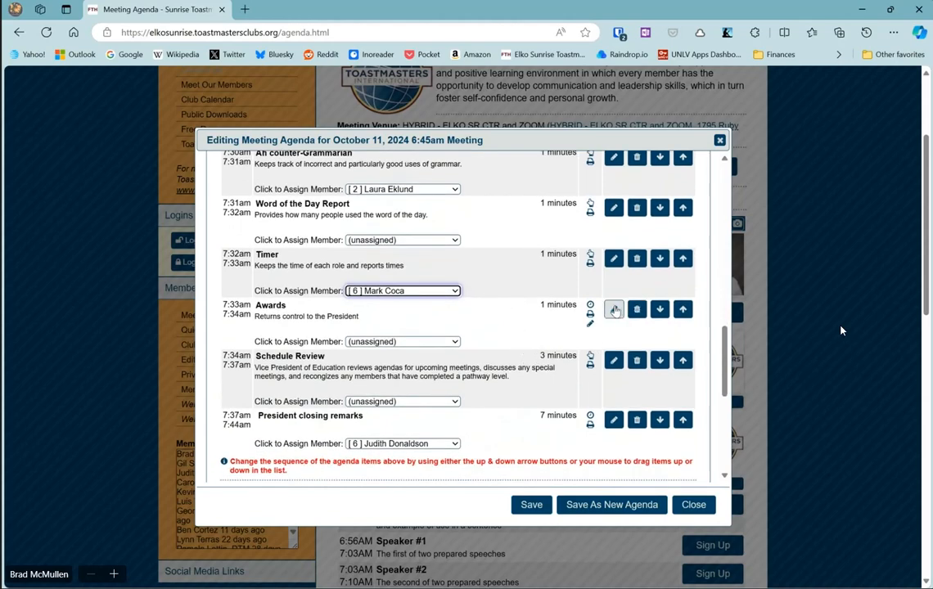
click(613, 310)
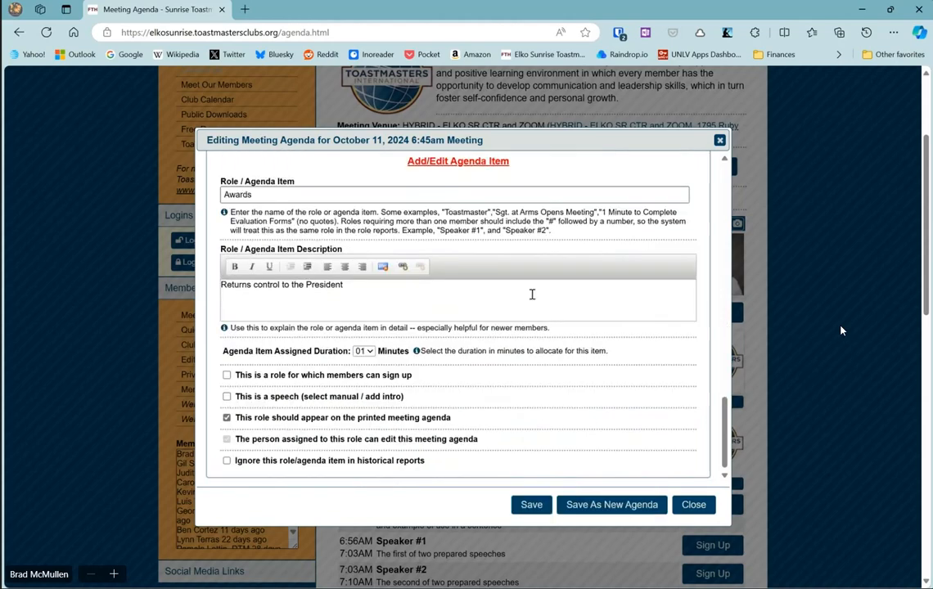
drag(264, 202, 221, 198)
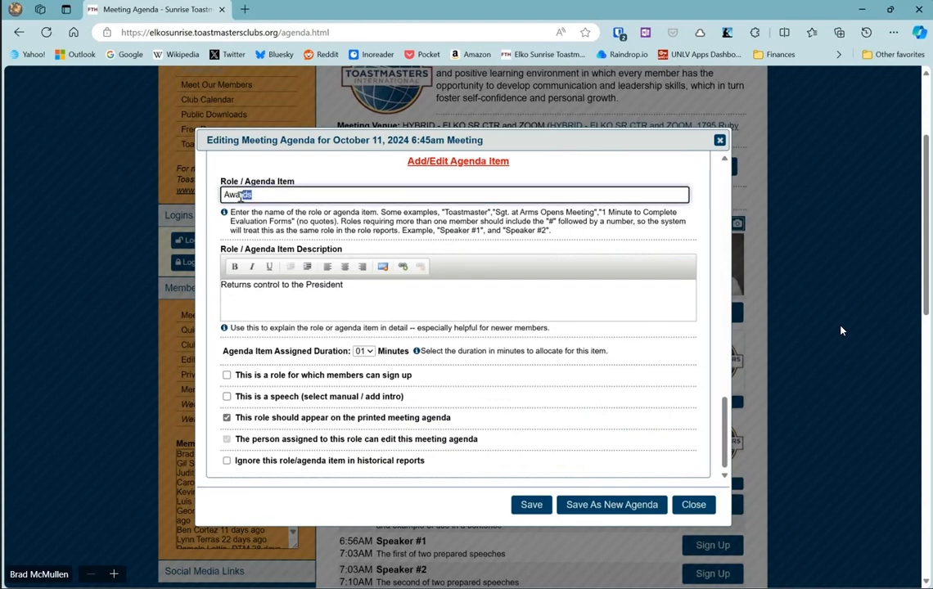
text(Qu)
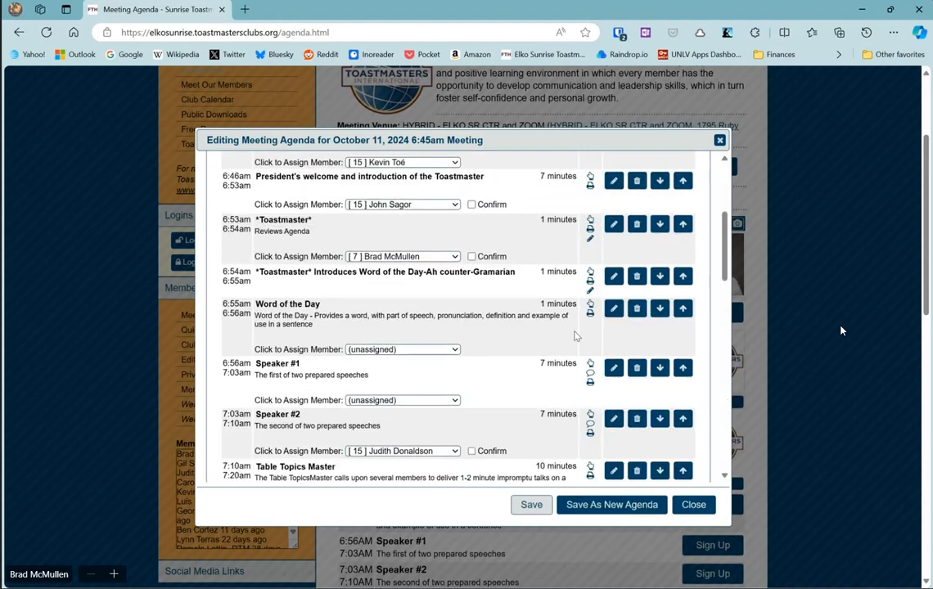
Assign a club member to the Quizzer role
scroll(575, 336, down, 10)
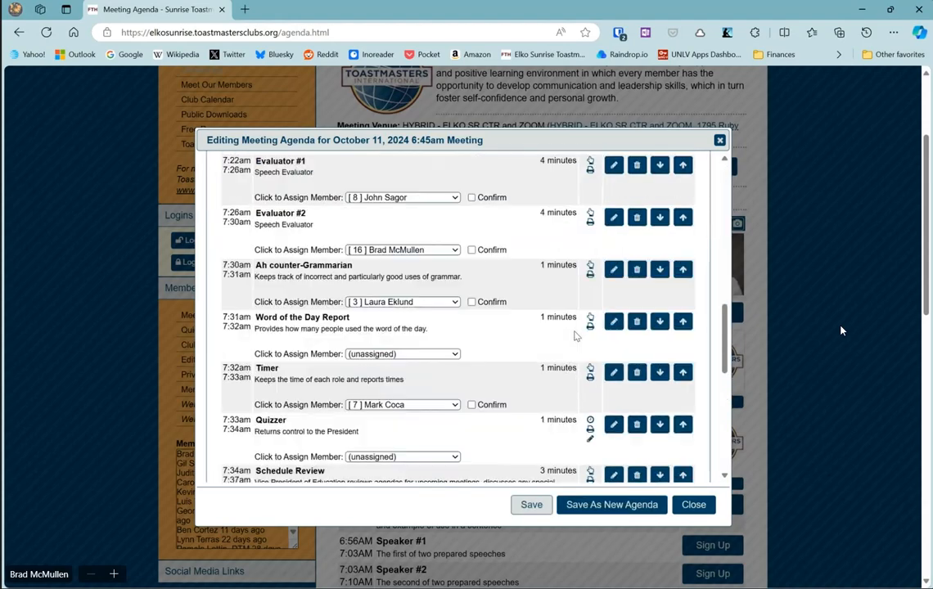
scroll(575, 336, up, 1)
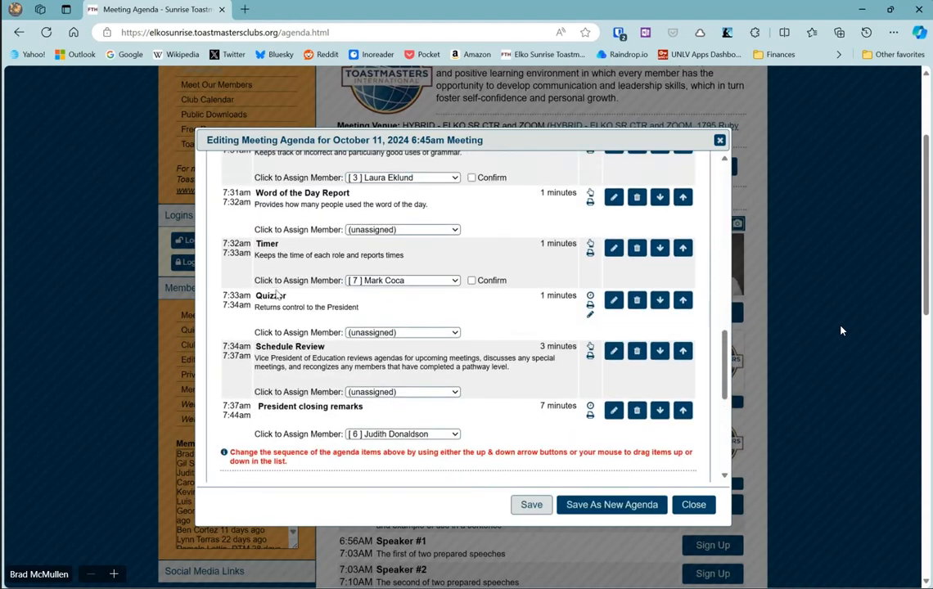
click(431, 332)
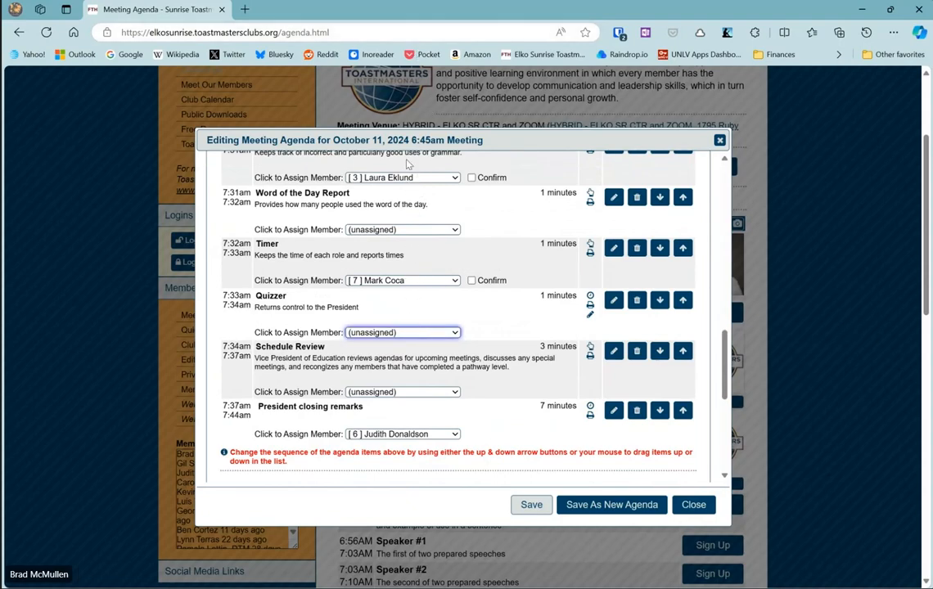
key(Down)
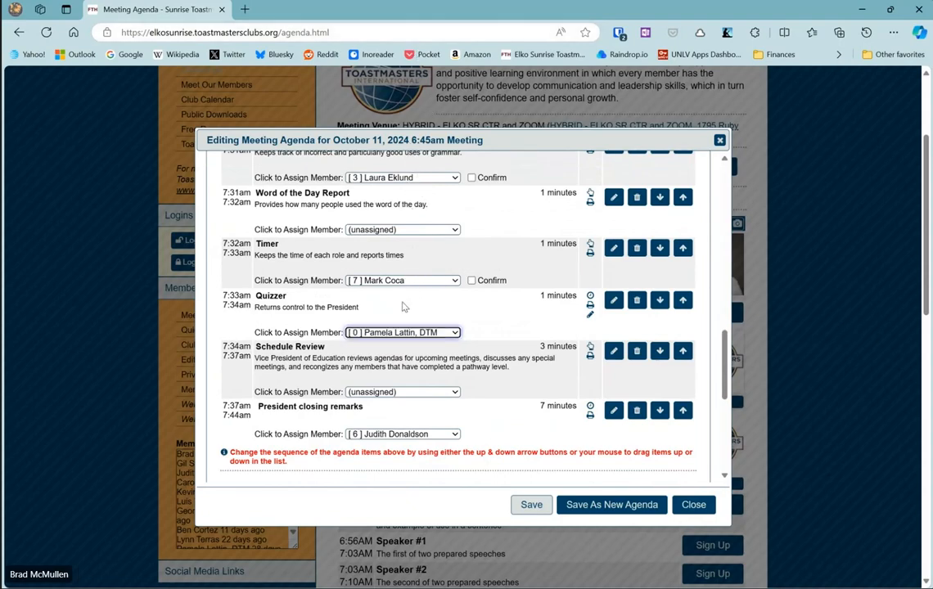
Assign the Speaker #2 member to the Schedule Review item
scroll(530, 327, down, 1)
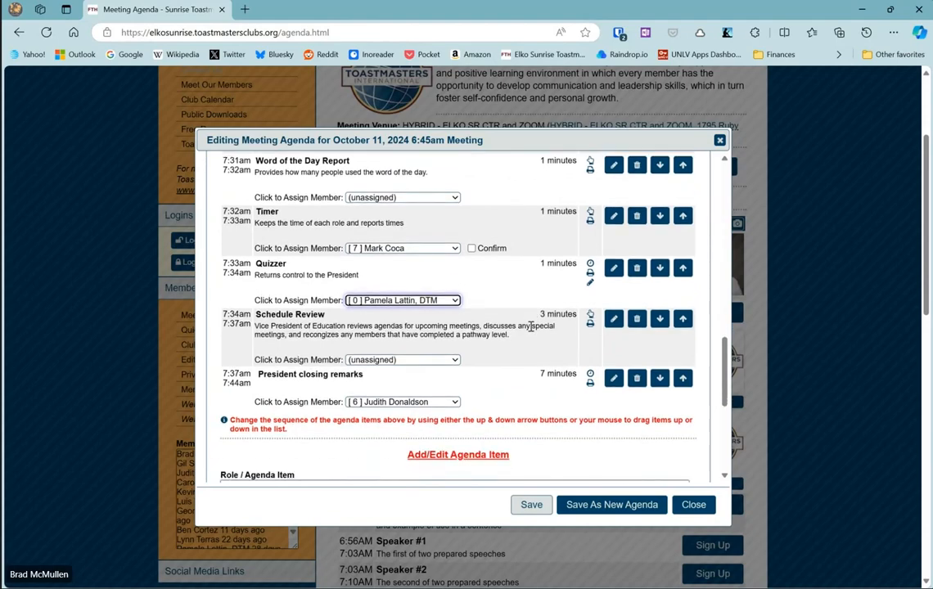
click(425, 361)
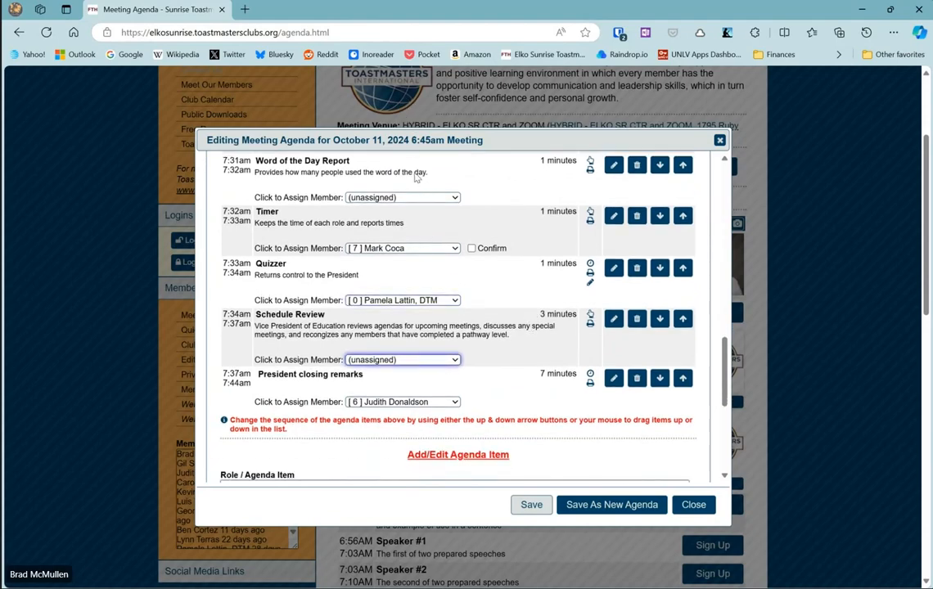
click(419, 227)
Assign the President closing remarks to the member giving the President's welcome, then save the agenda and close its editor
scroll(496, 356, down, 1)
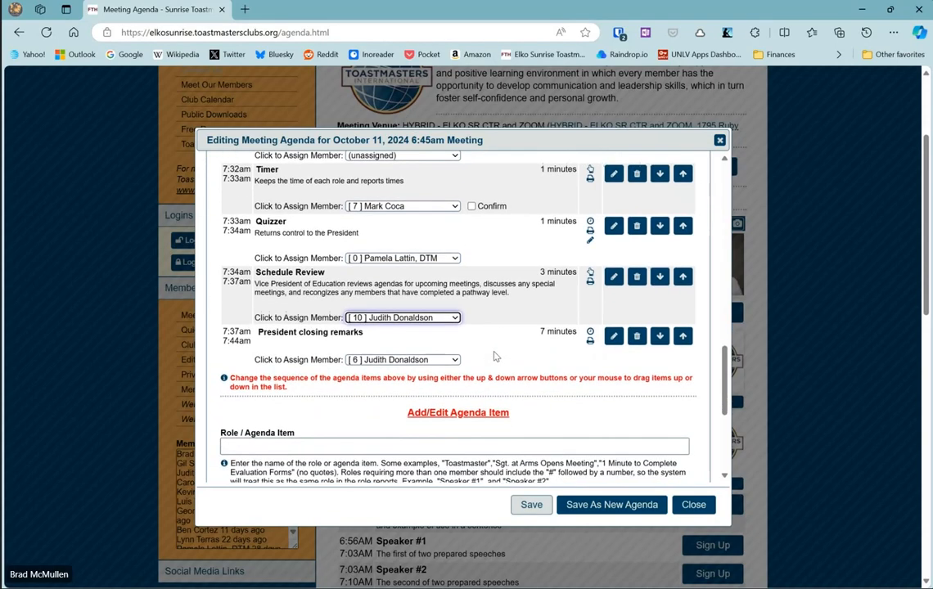
click(426, 362)
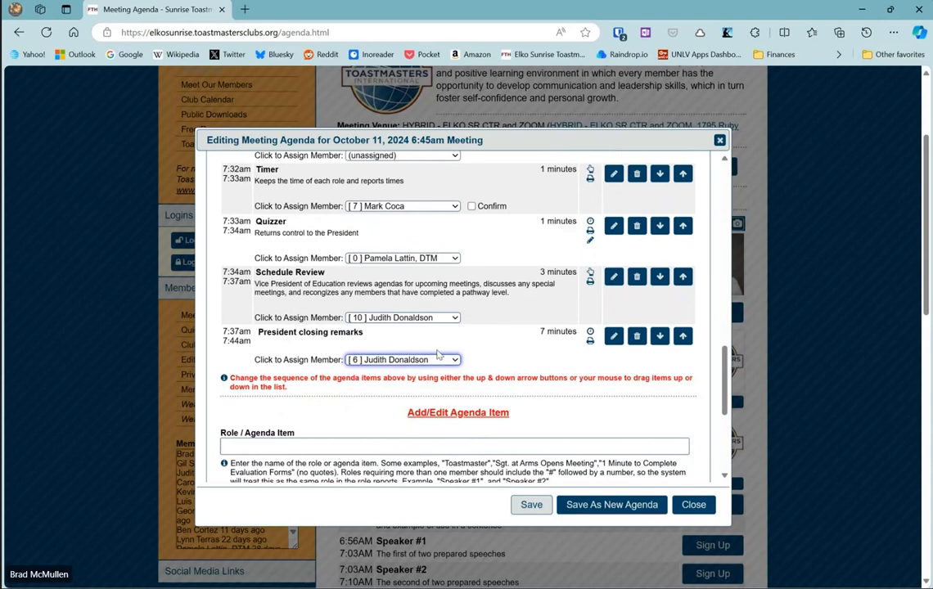
click(409, 208)
scroll(491, 329, down, 1)
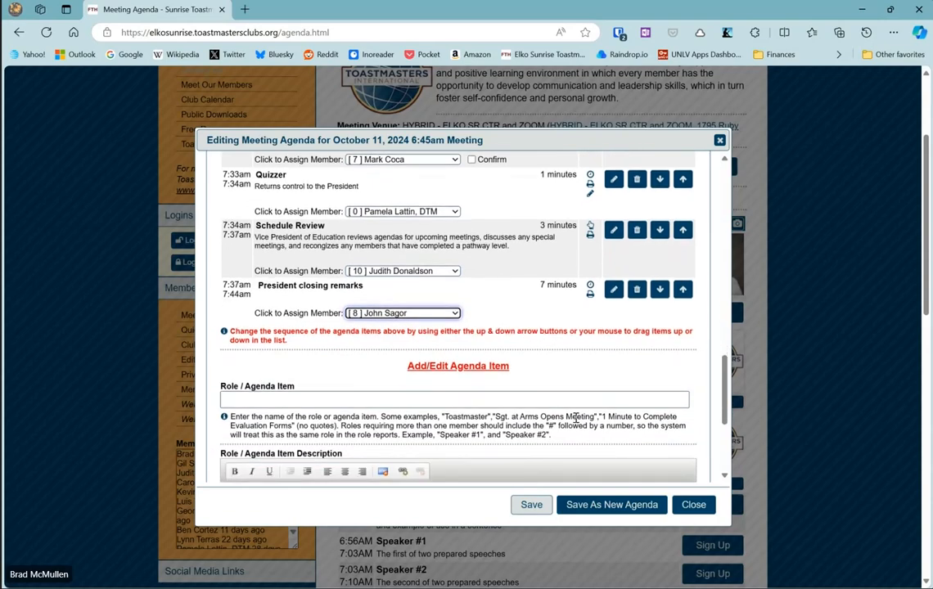
click(532, 506)
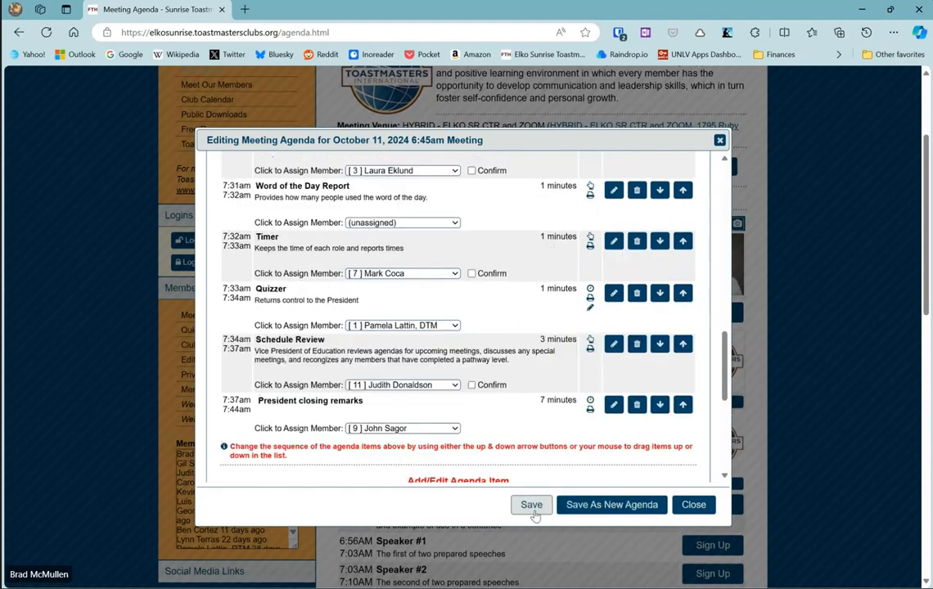
click(695, 504)
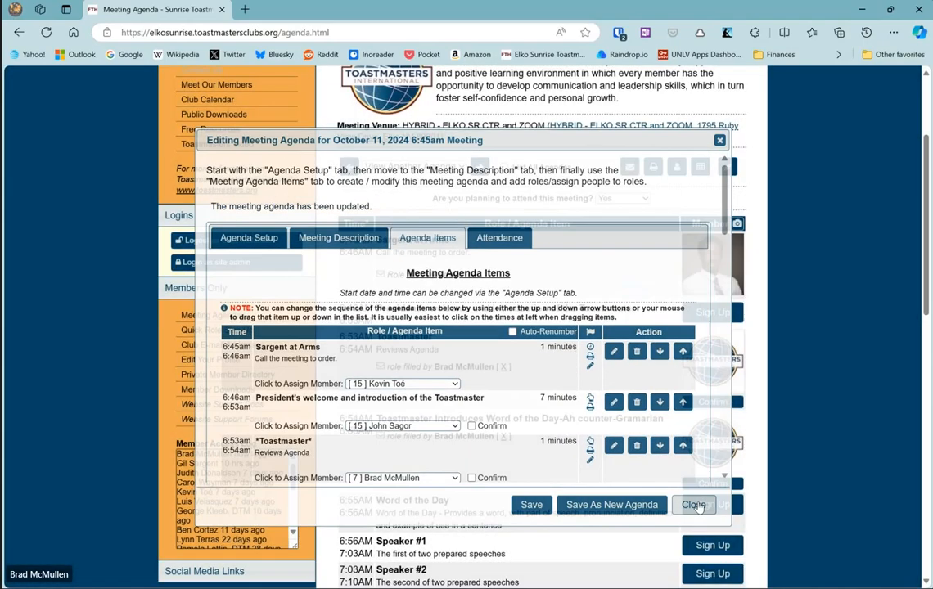
Examine the role assignments on the updated October 11, 2024 meeting agenda
scroll(884, 387, down, 1)
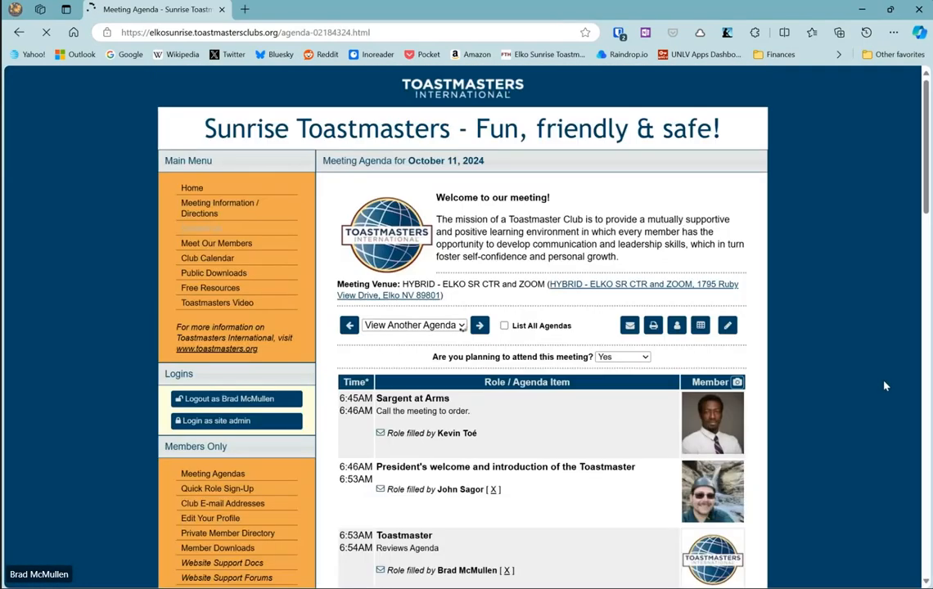
scroll(885, 387, down, 3)
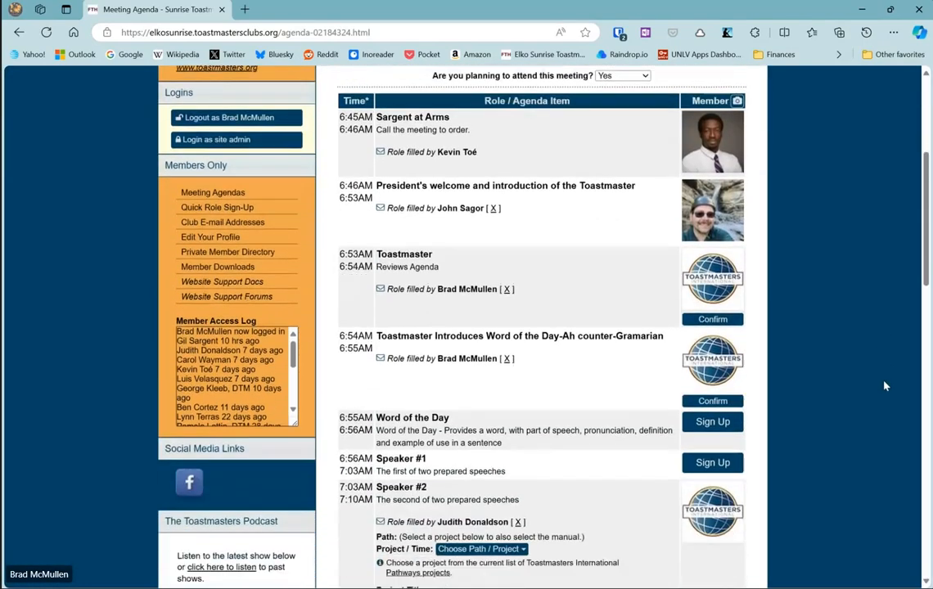
scroll(885, 386, down, 2)
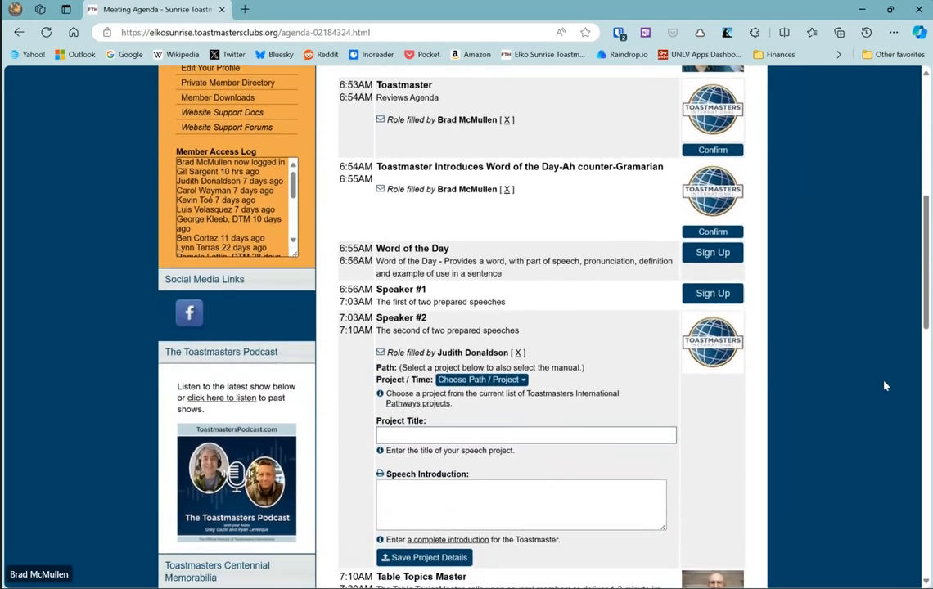
scroll(885, 387, down, 5)
scroll(885, 386, down, 1)
scroll(885, 387, down, 4)
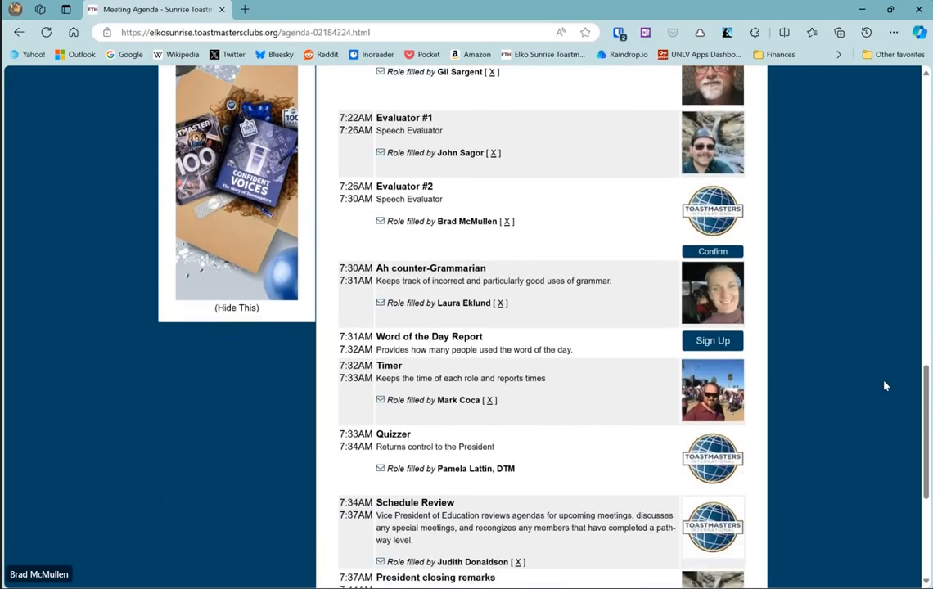
Confirm the logged-in member for the Evaluator #2 role and dismiss the confirmation message
scroll(885, 387, up, 1)
scroll(885, 386, up, 2)
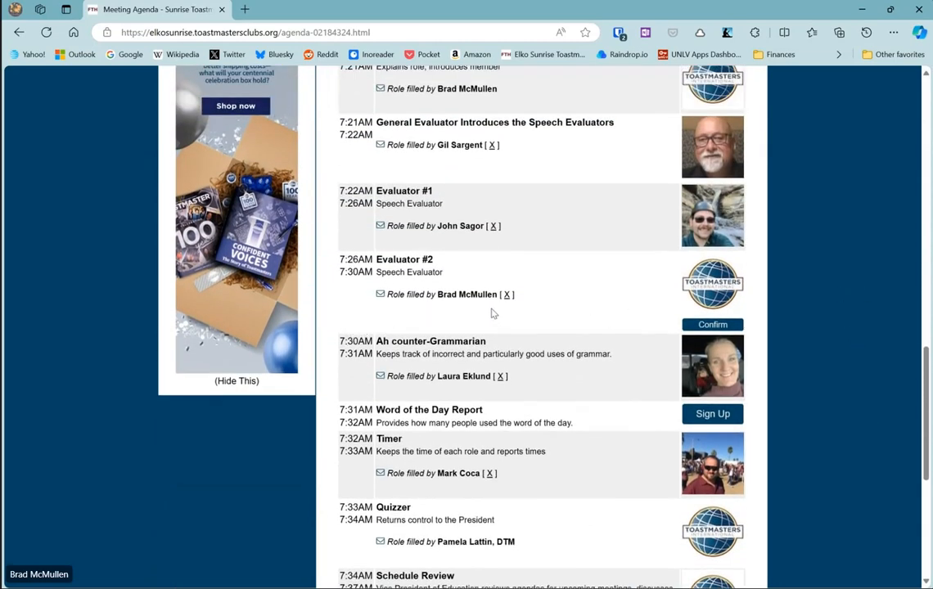
click(698, 327)
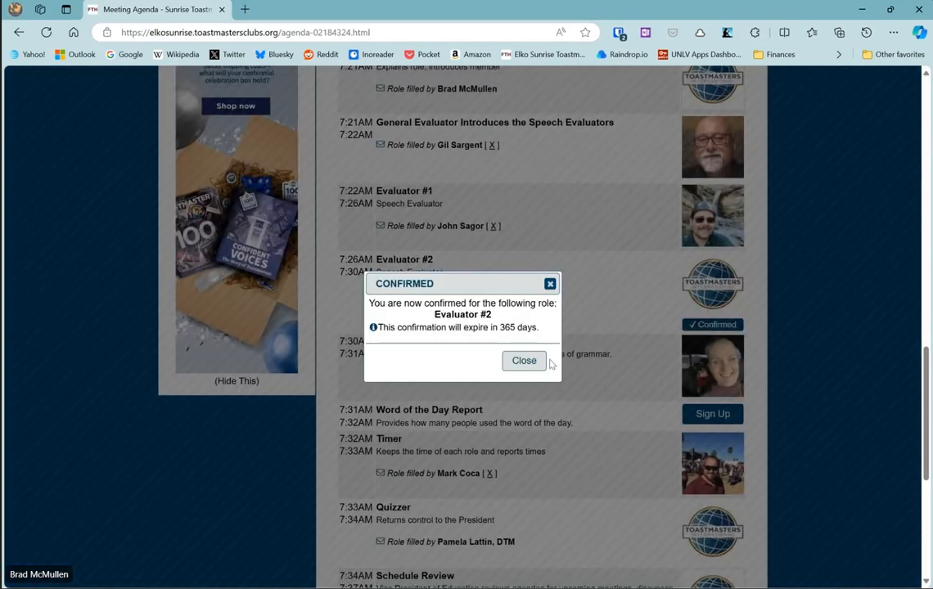
click(526, 360)
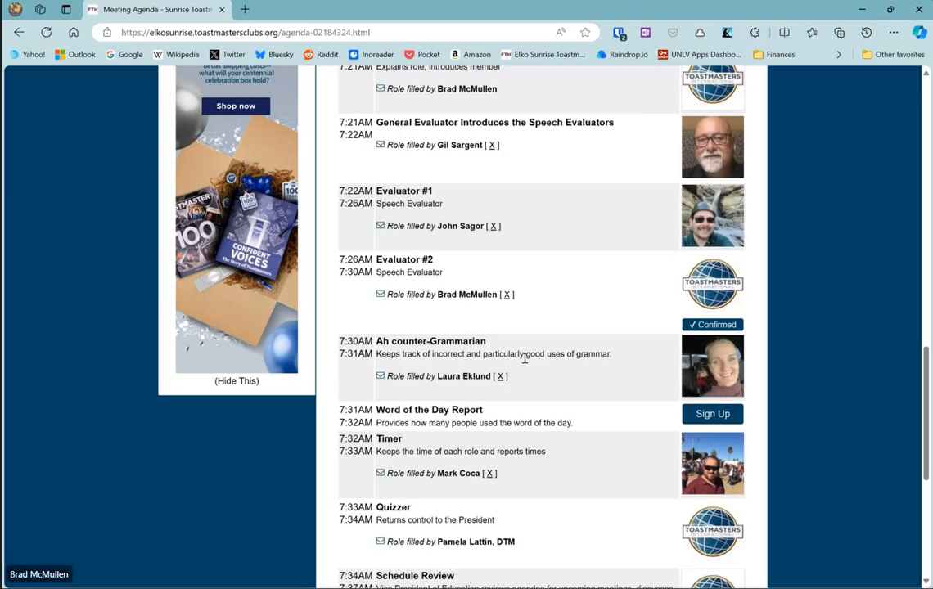
Reopen the October 11 agenda for editing, reassign the Toastmaster role to the member serving as Quizzer, and save
scroll(617, 239, up, 6)
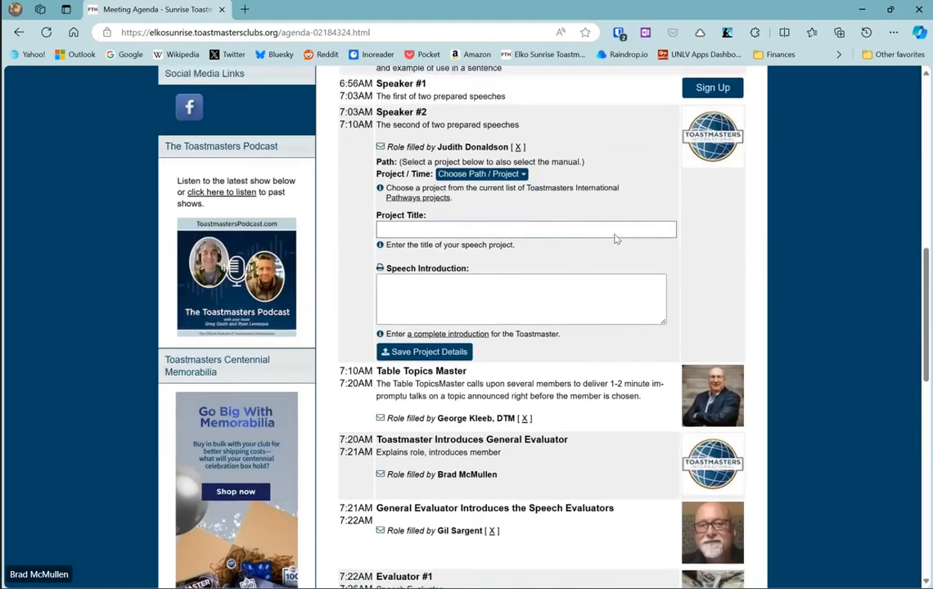
scroll(616, 239, up, 4)
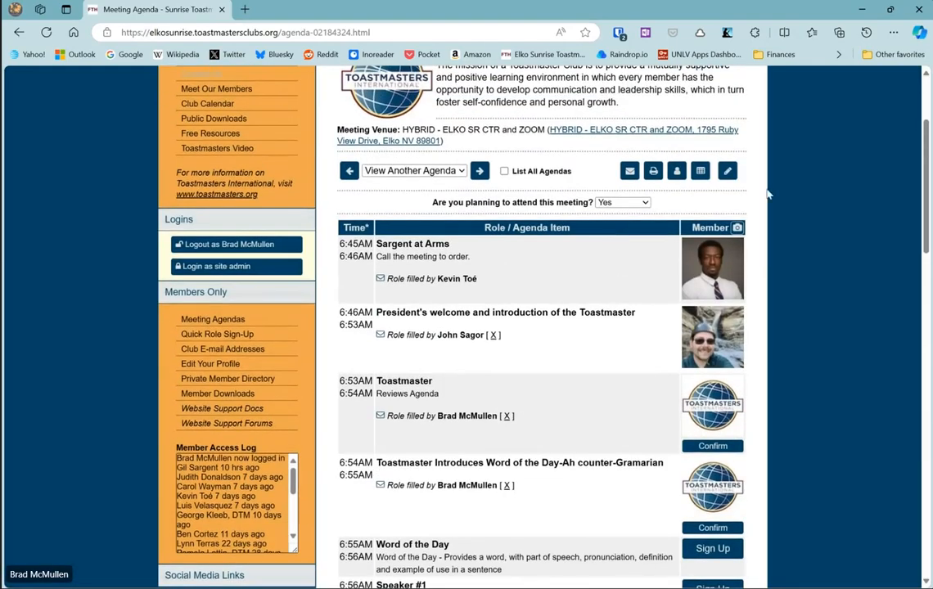
click(729, 170)
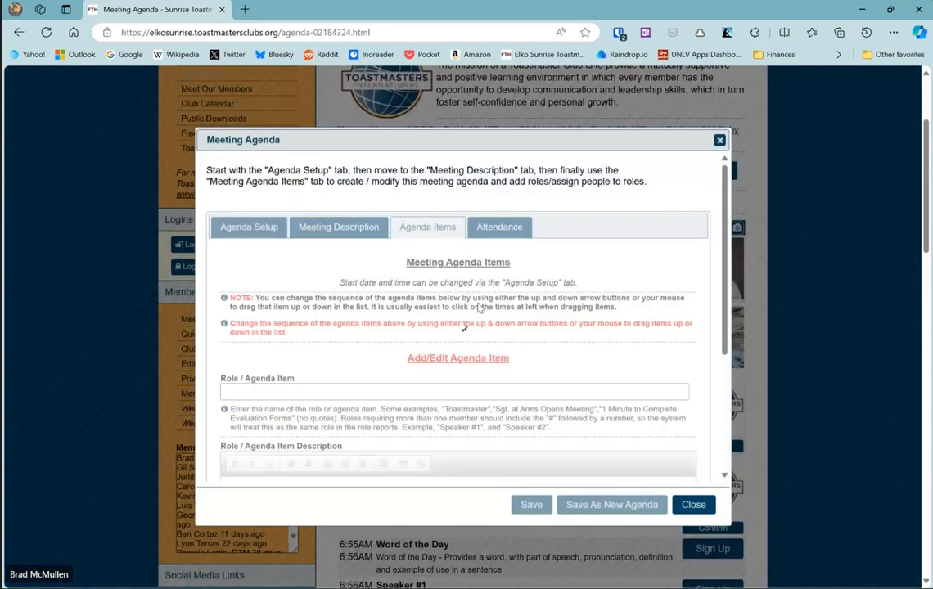
scroll(455, 302, down, 3)
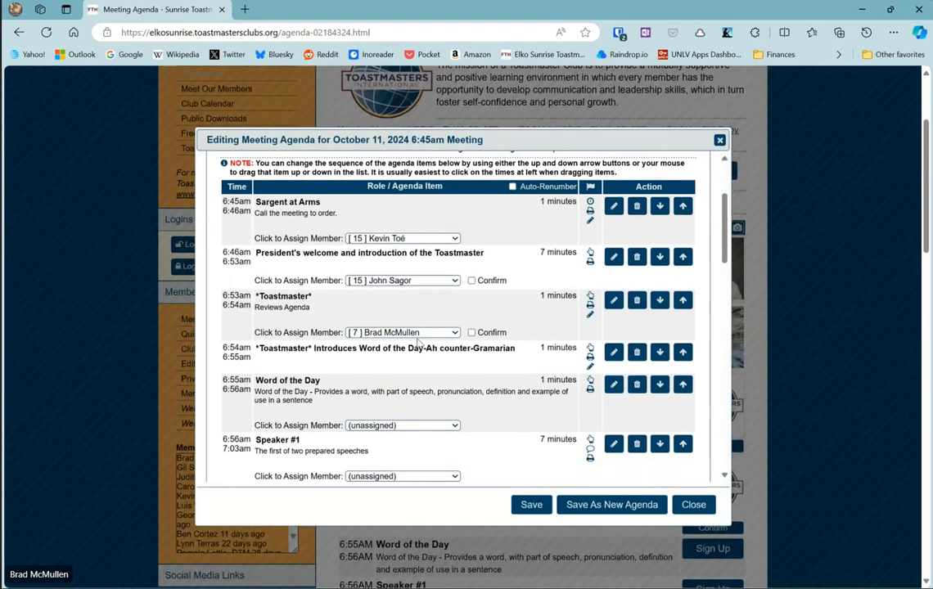
click(417, 333)
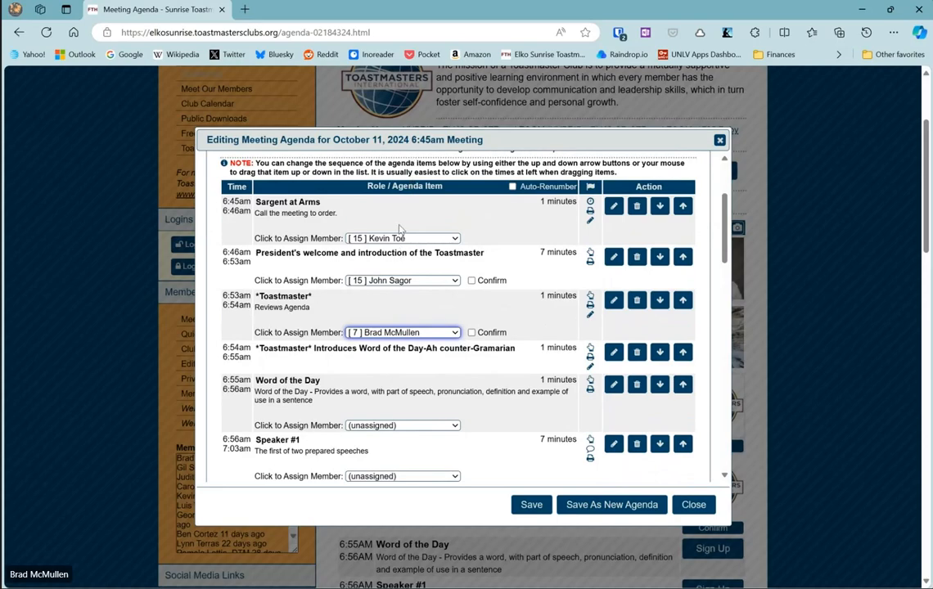
click(402, 302)
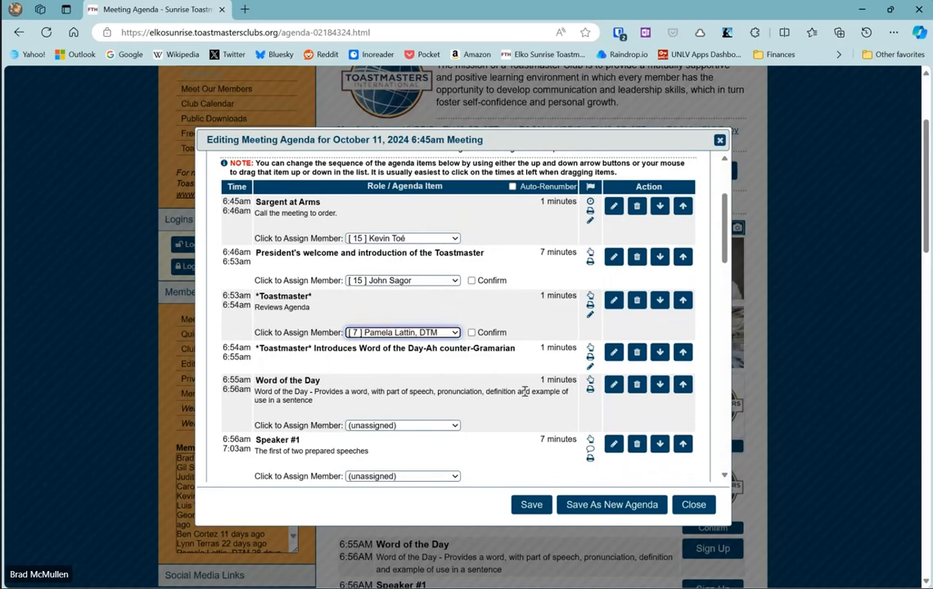
scroll(521, 403, up, 2)
scroll(491, 416, down, 1)
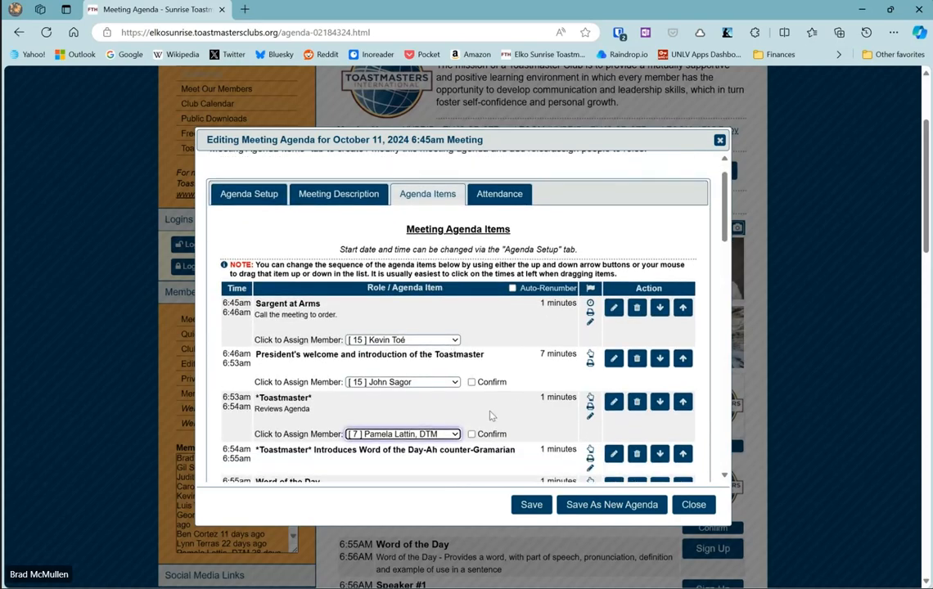
click(528, 506)
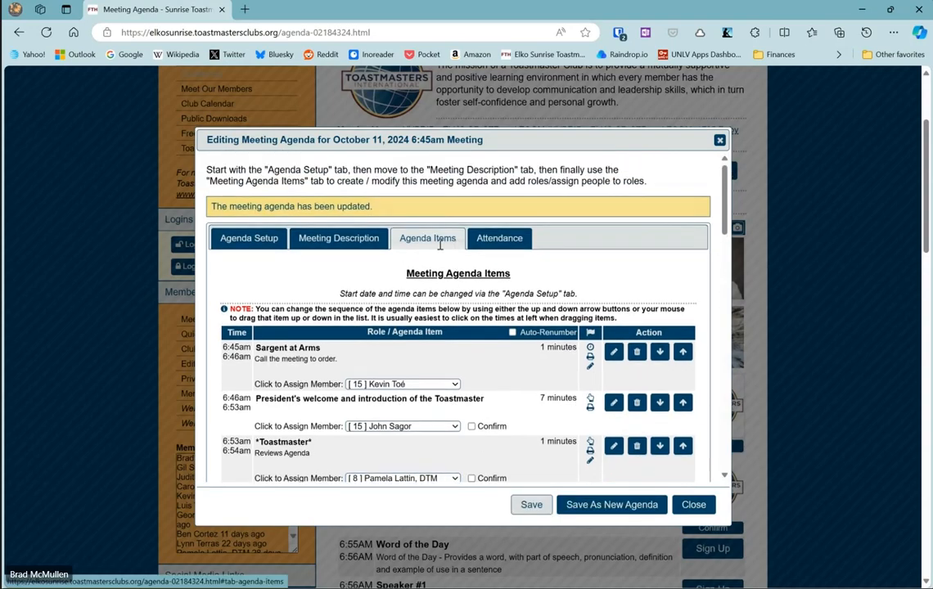
Show the meeting description of the October 11 agenda
click(337, 239)
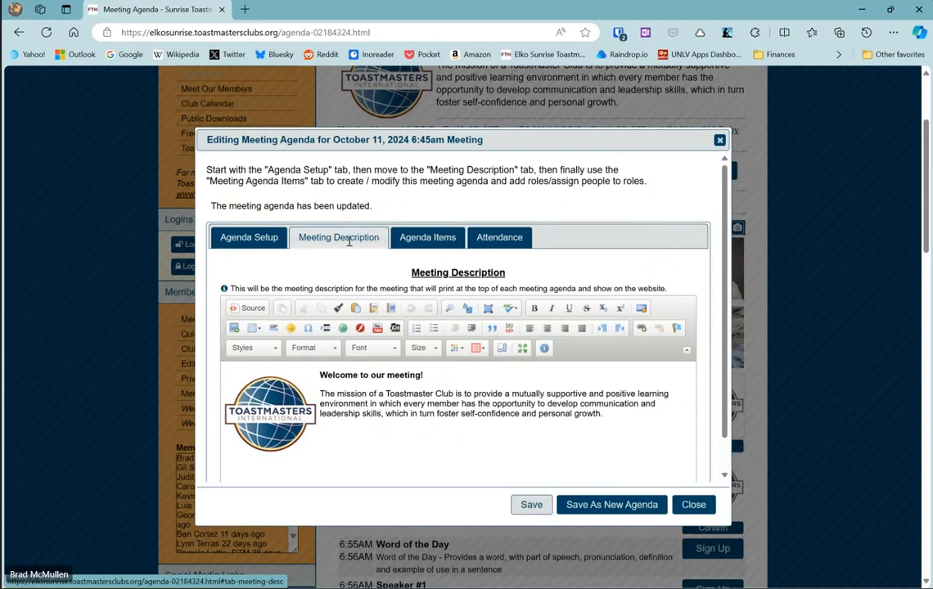
Add a paragraph below the mission statement saying "This week's theme is how to use Free Toast Host" plus a parenthetical demonstration disclaimer; save and close the agenda
scroll(361, 254, down, 1)
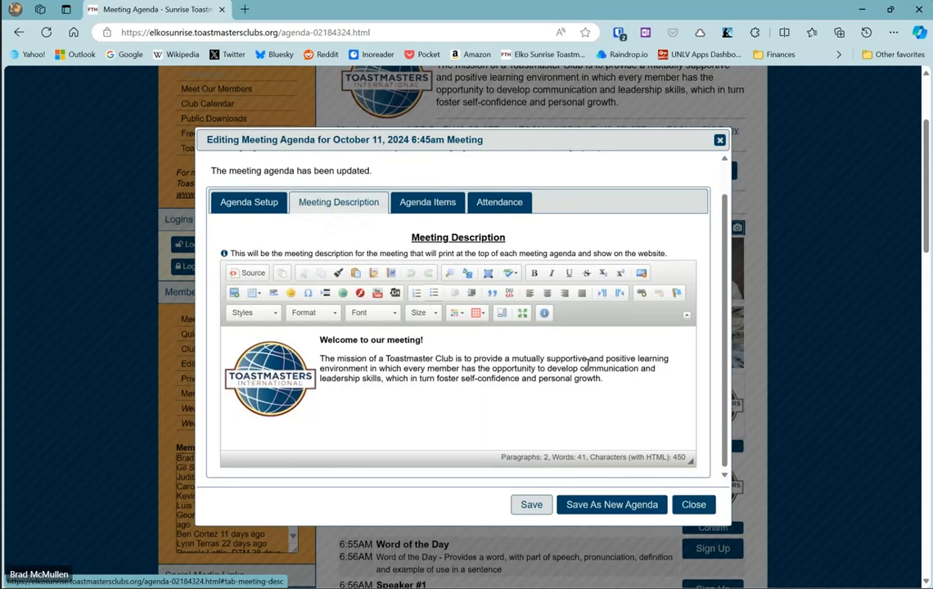
click(622, 382)
key(Return)
key(Return)
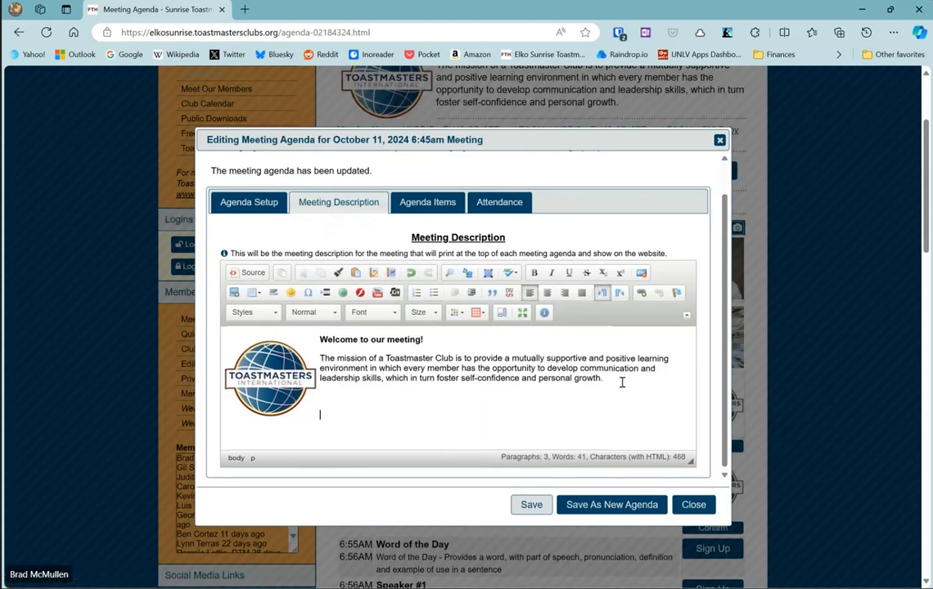
text(THEME:)
key(BackSpace)
key(BackSpace)
key(BackSpace)
key(BackSpace)
text(This week's theme is how to use)
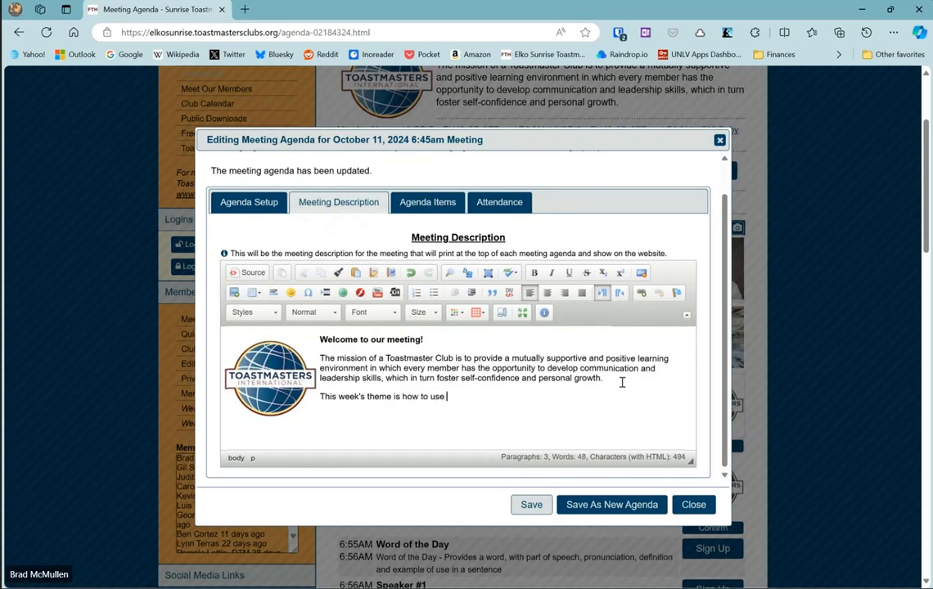
text( Free Toast Host (not really, t)
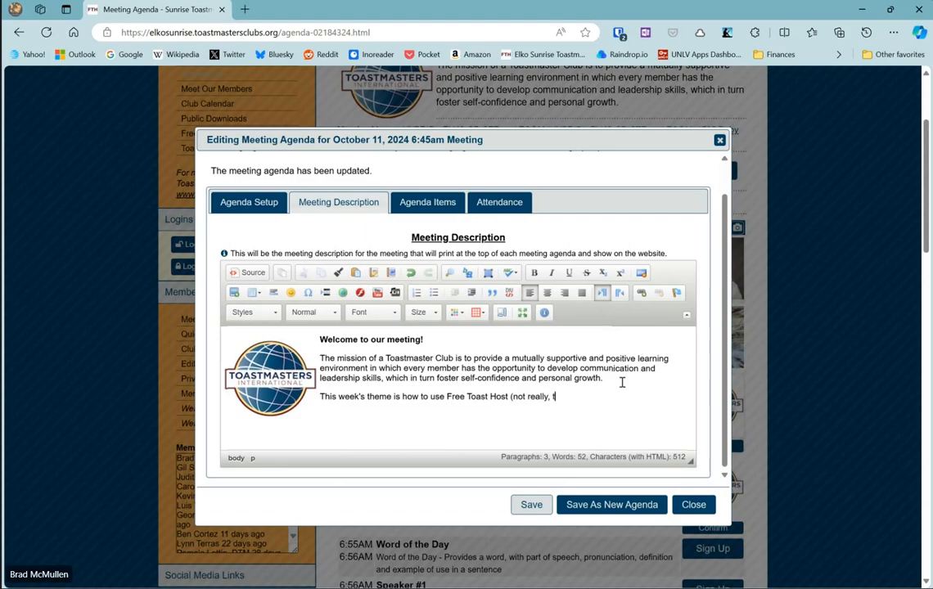
text(hat's just Brad writing for this demonstration.)
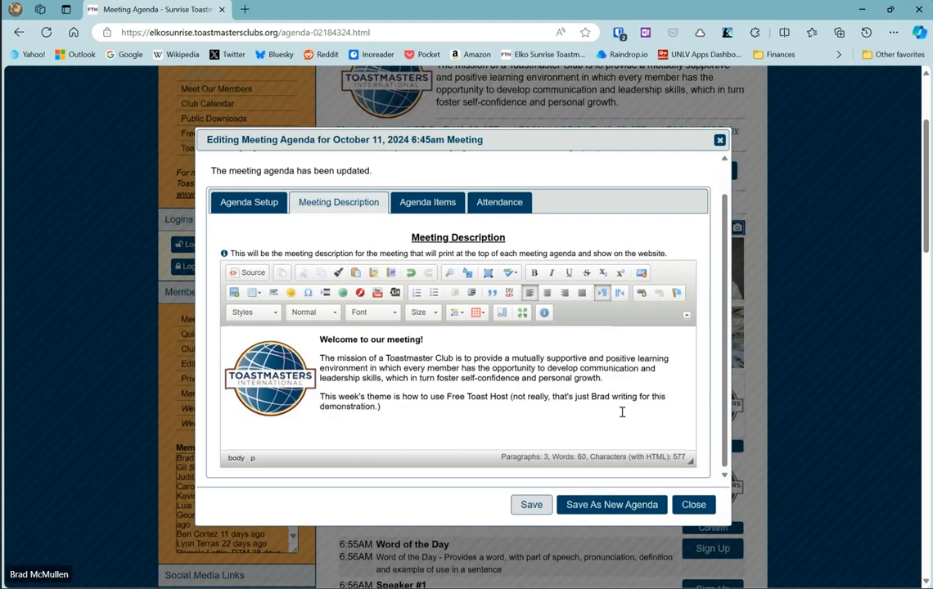
click(528, 505)
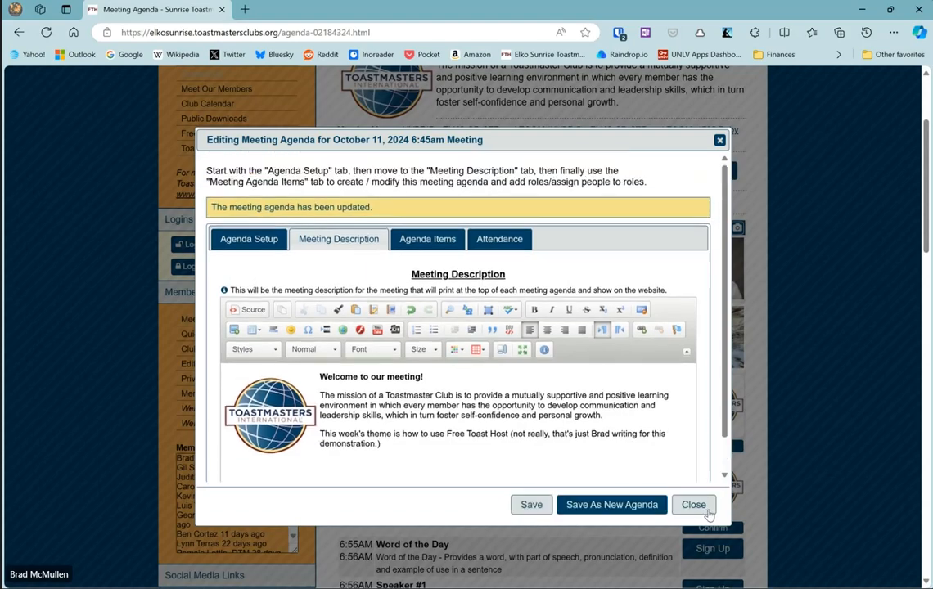
click(702, 511)
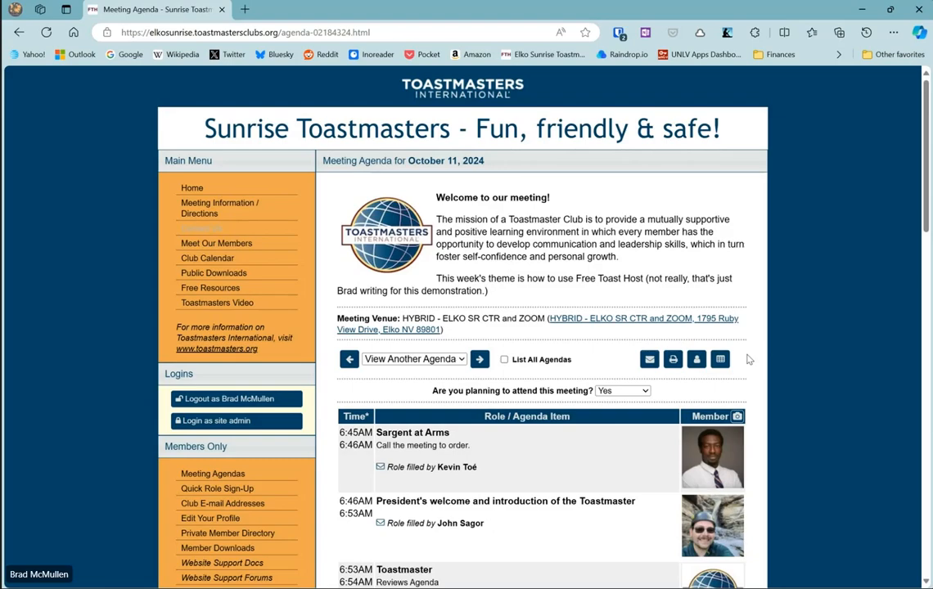
Log in as site administrator with the club number and the Free Toast Host admin password copied from the password manager
click(198, 422)
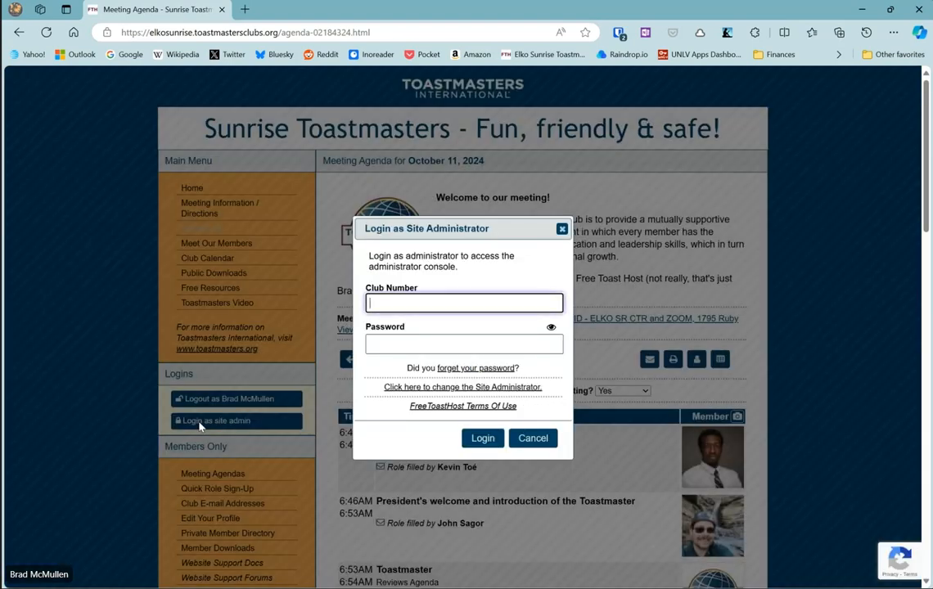
click(619, 33)
click(522, 144)
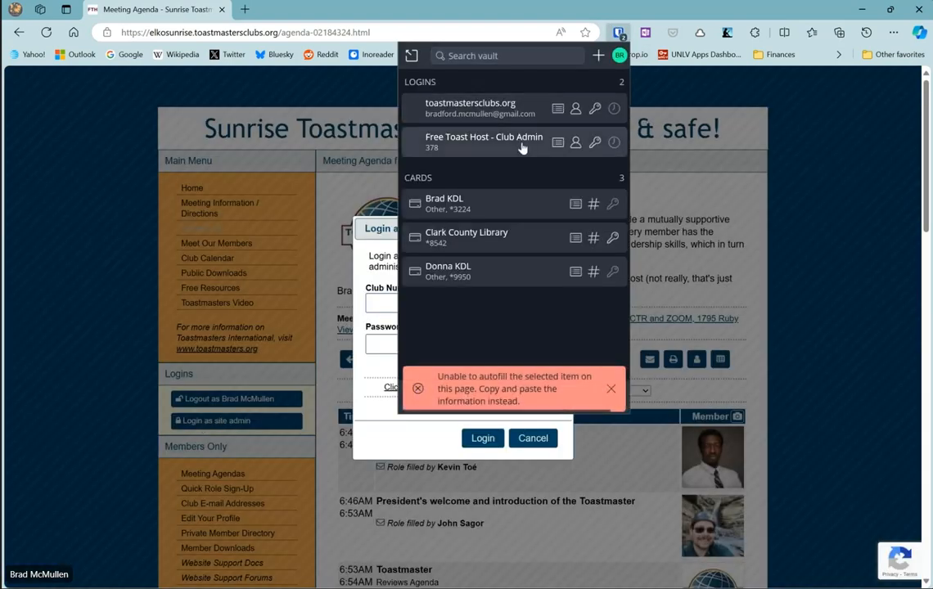
click(595, 142)
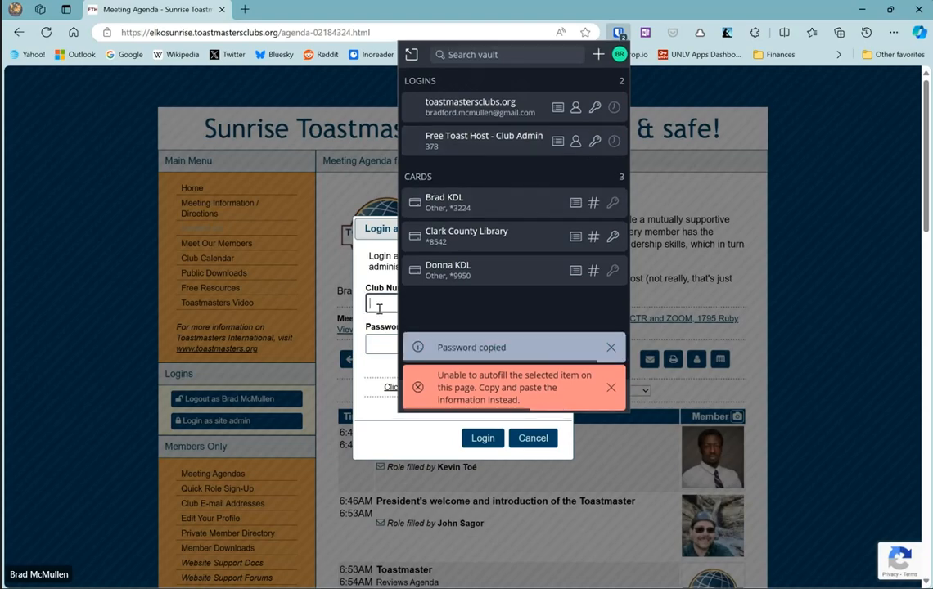
click(379, 308)
text(378)
key(Tab)
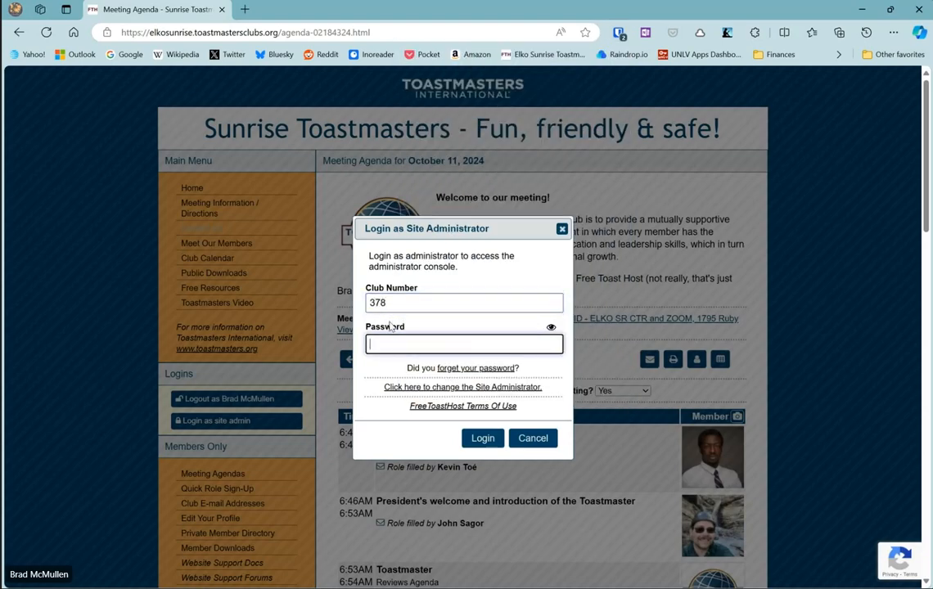
key(ctrl+v)
click(482, 438)
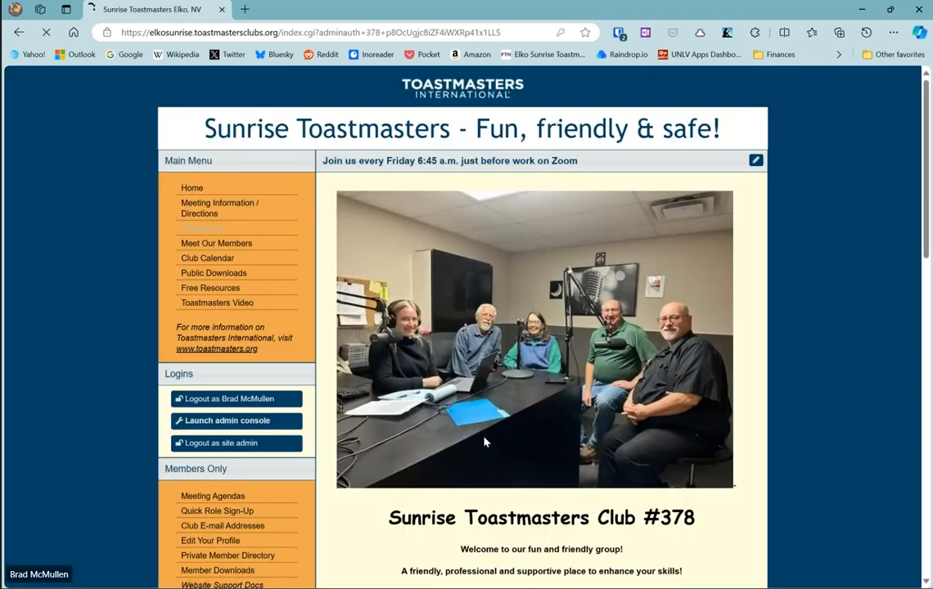
Open the club's meeting agendas from the members-only pages as site administrator
scroll(340, 429, down, 3)
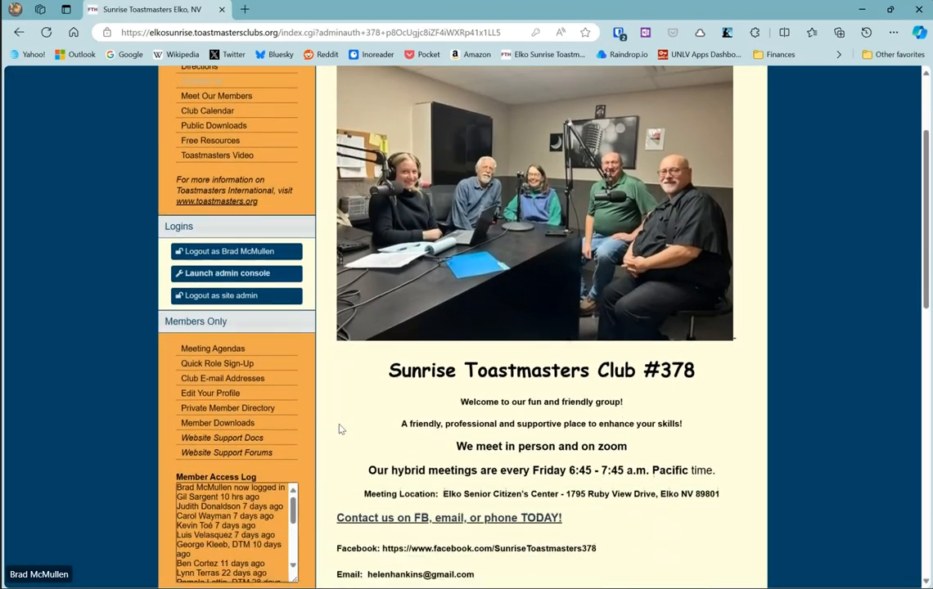
scroll(339, 428, up, 1)
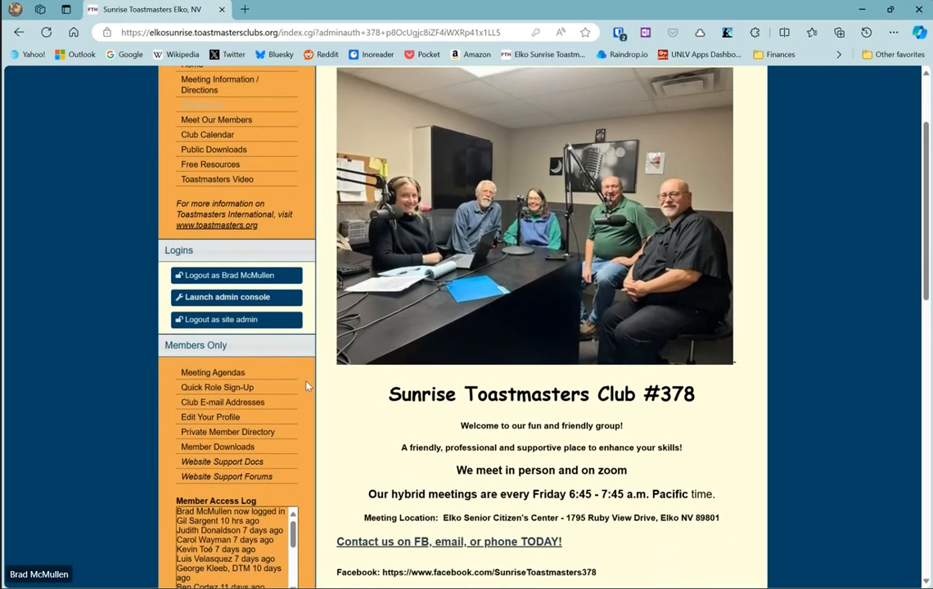
click(212, 374)
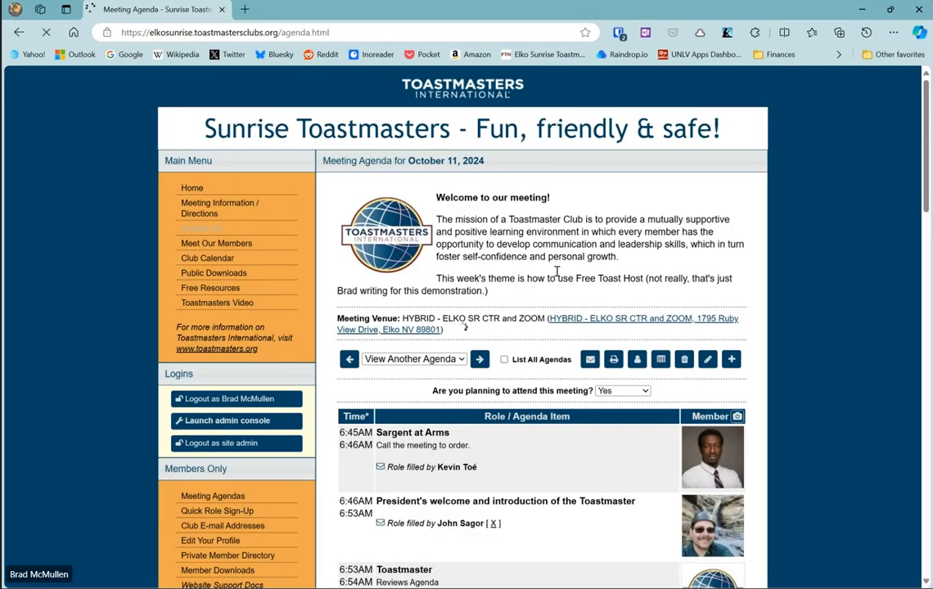
scroll(573, 274, down, 1)
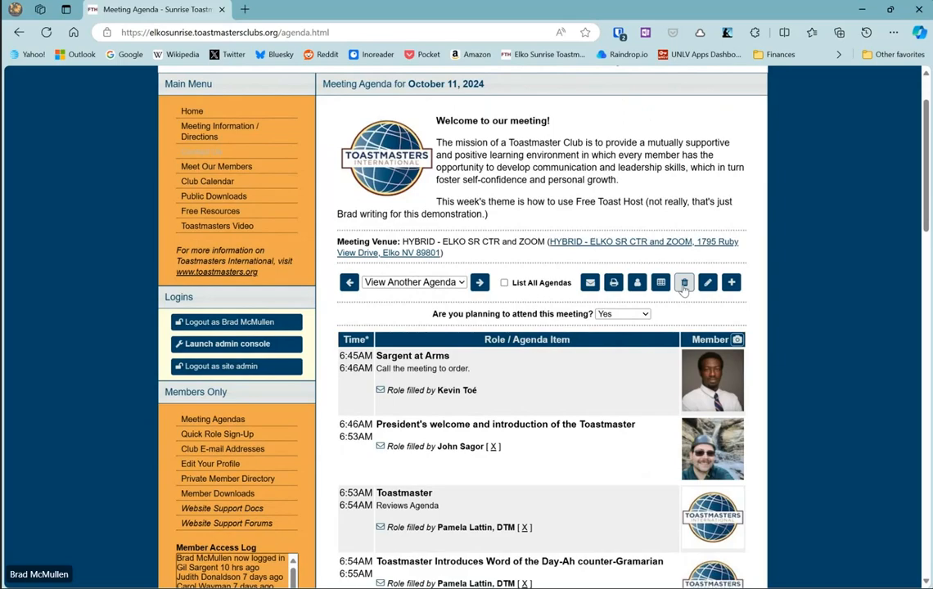
Create and save a new meeting agenda for October 18, 2024 from "Template 1: Sunrise 2 Speaker Template", accepting the 06:45 default start time
click(733, 283)
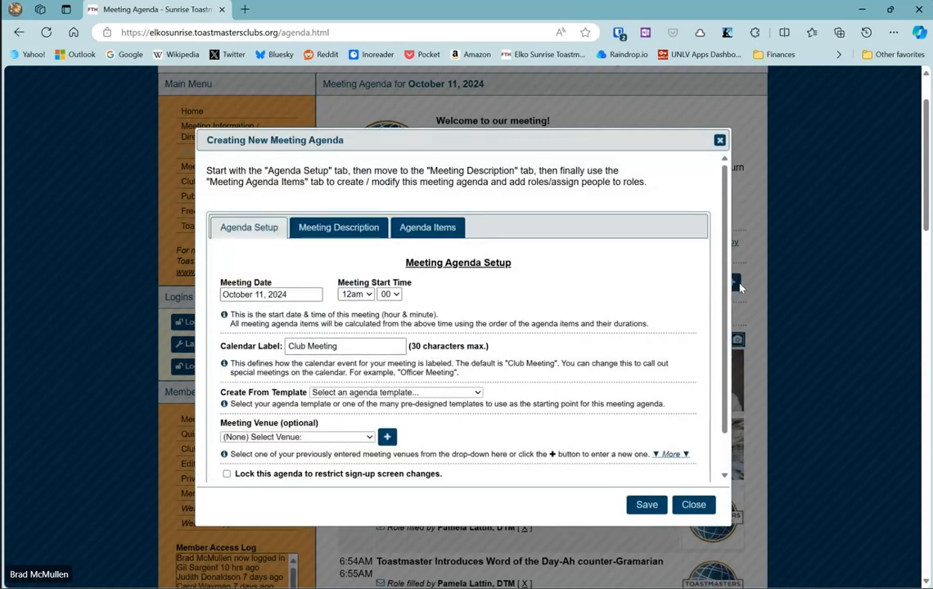
scroll(561, 318, down, 1)
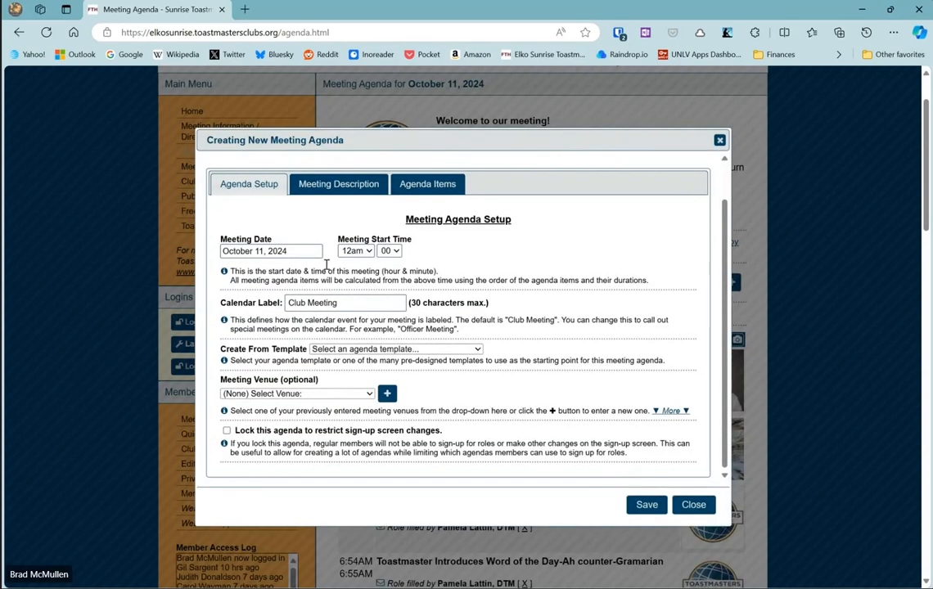
click(260, 252)
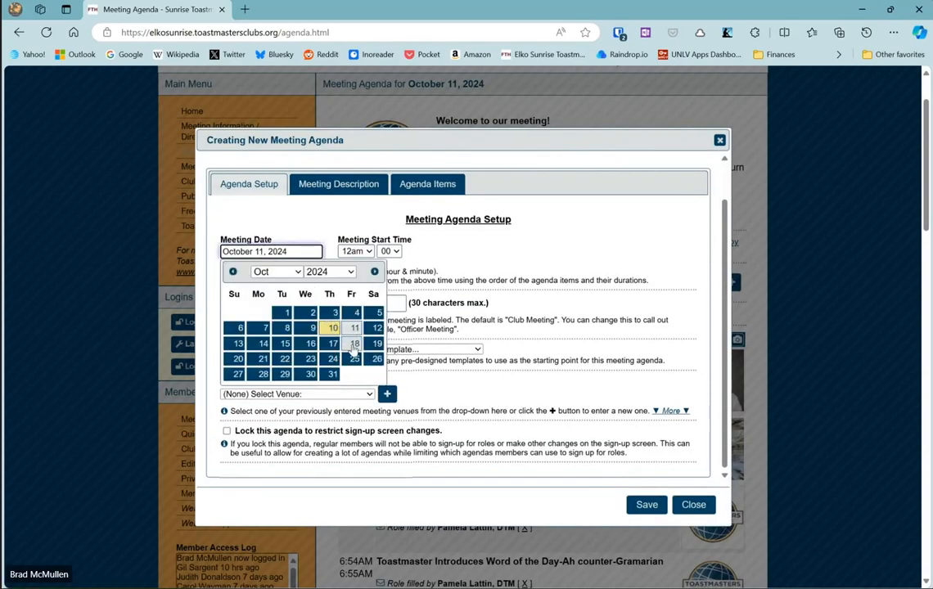
click(354, 343)
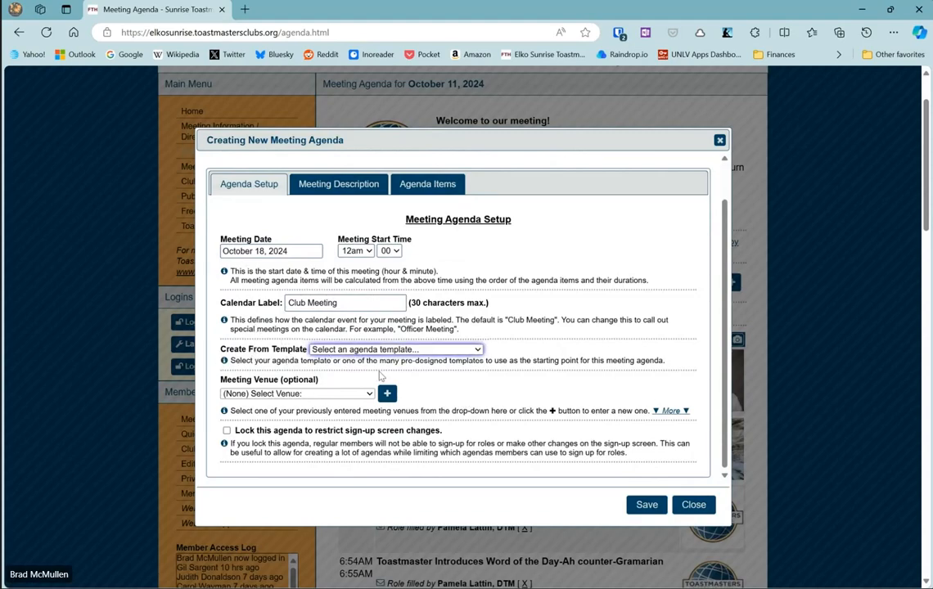
click(386, 394)
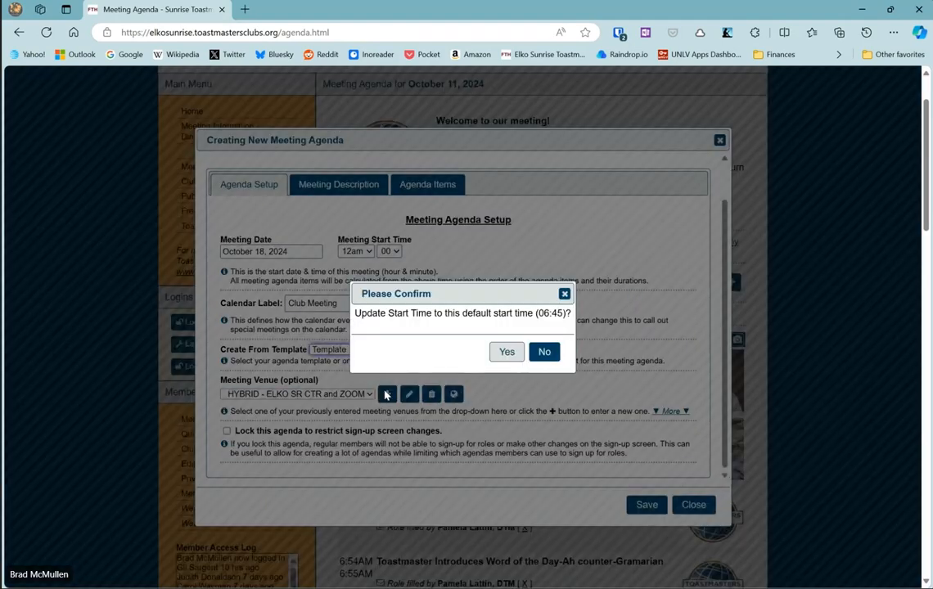
click(513, 353)
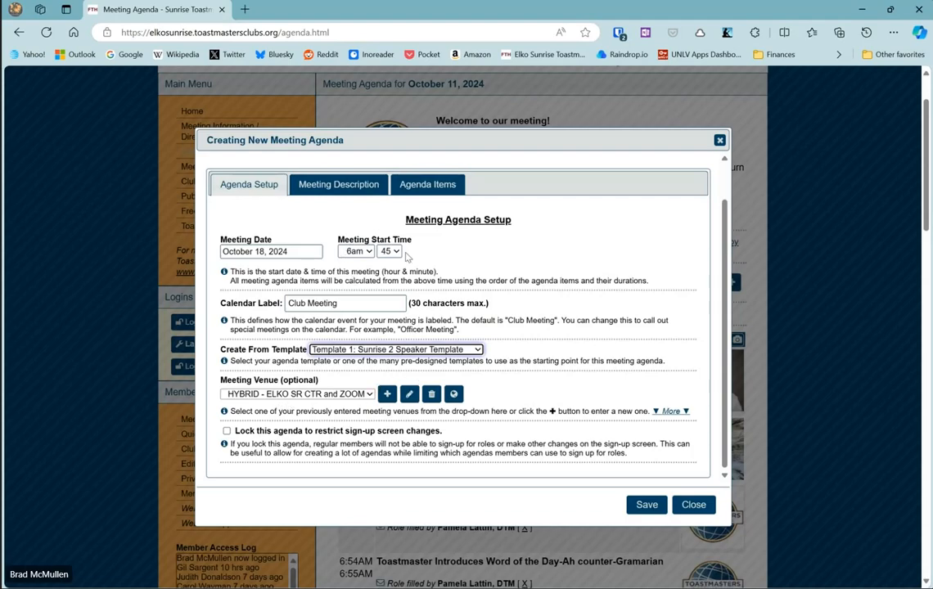
click(646, 504)
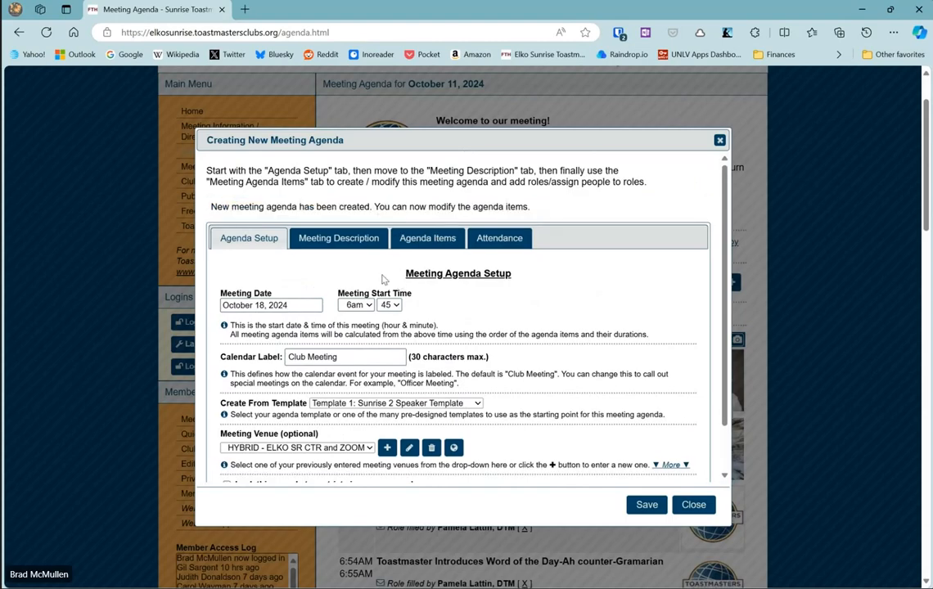
Add the line "Toastmaster, please add a theme here." below the mission statement in the new agenda's meeting description and save
click(341, 239)
scroll(436, 435, down, 1)
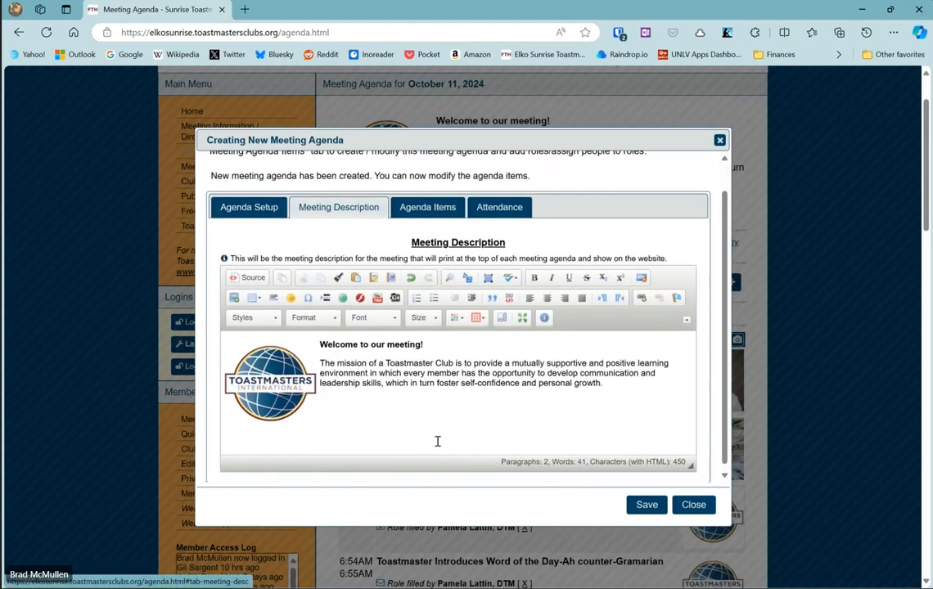
click(618, 382)
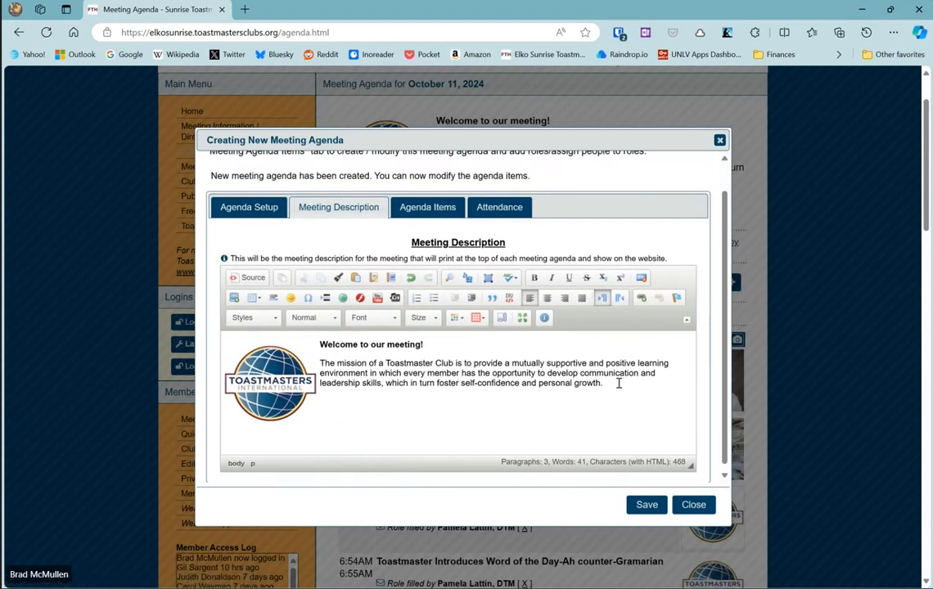
text(Toastme)
text(ster, please a)
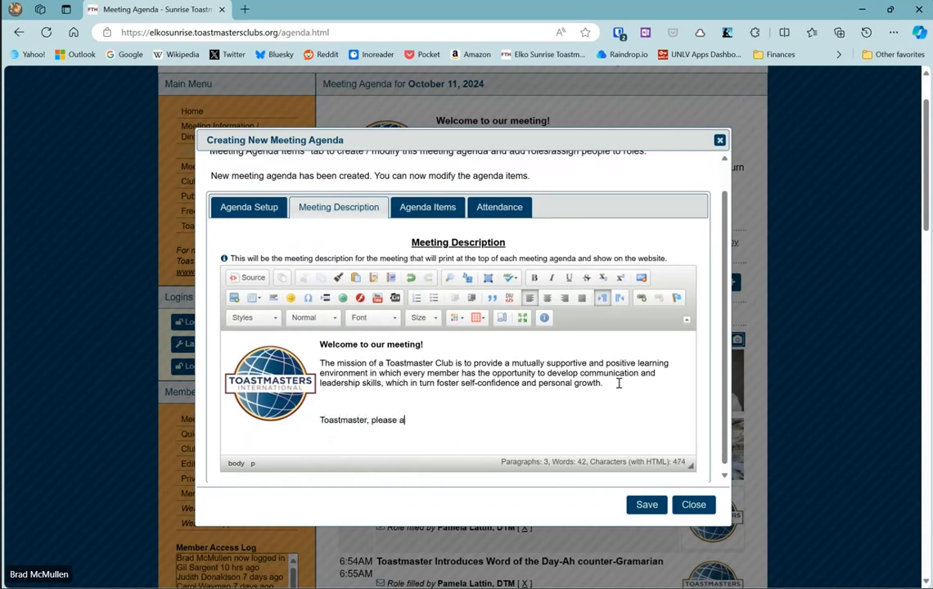
text(dd a theme here.)
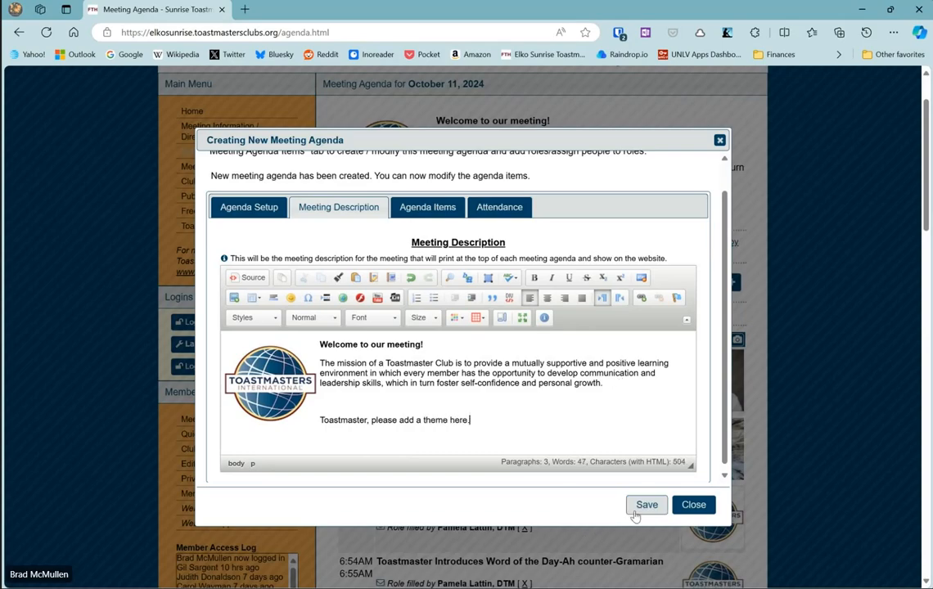
click(636, 513)
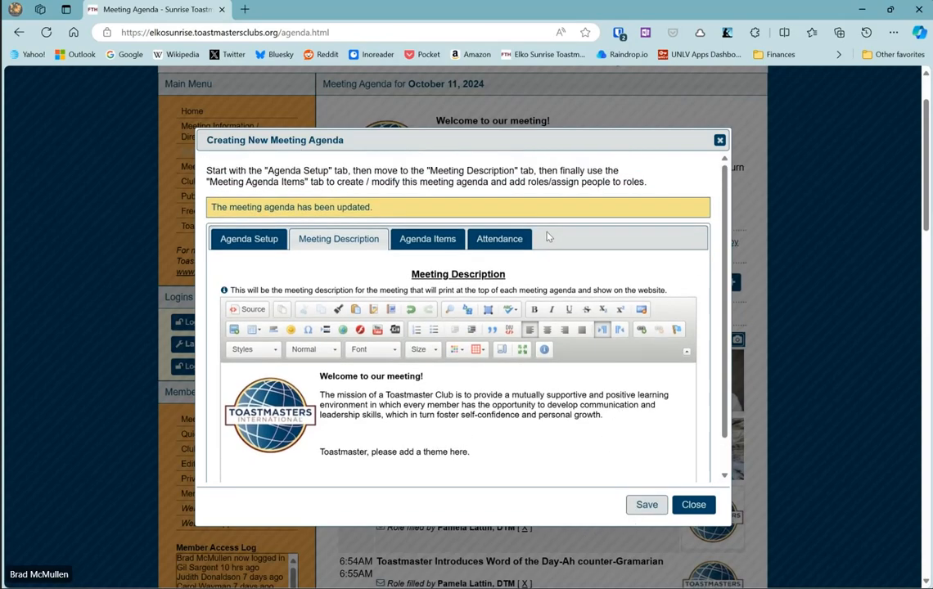
Examine the agenda items and their member assignments on the new October 18 agenda
click(428, 238)
scroll(623, 245, down, 3)
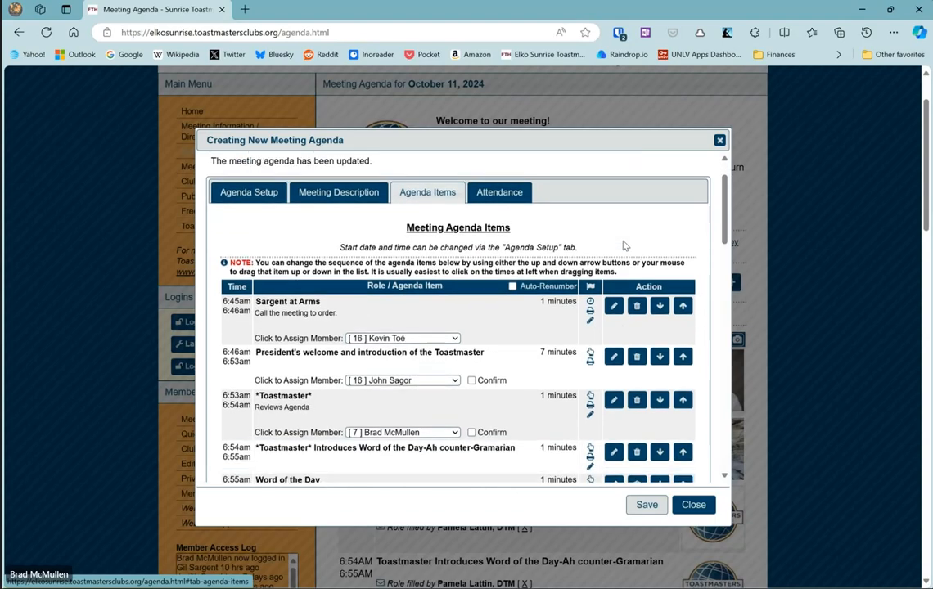
scroll(622, 244, down, 2)
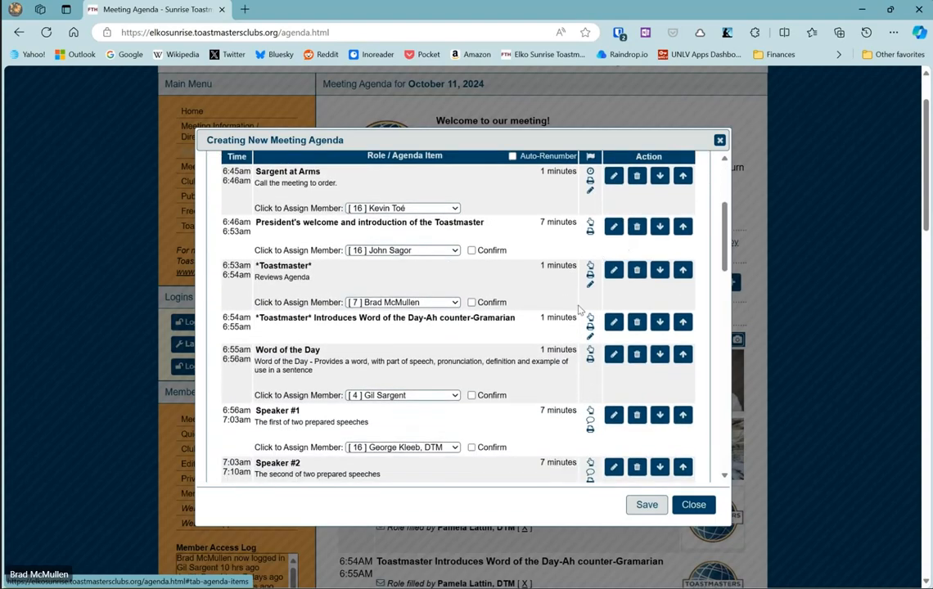
scroll(579, 309, down, 2)
scroll(579, 309, down, 5)
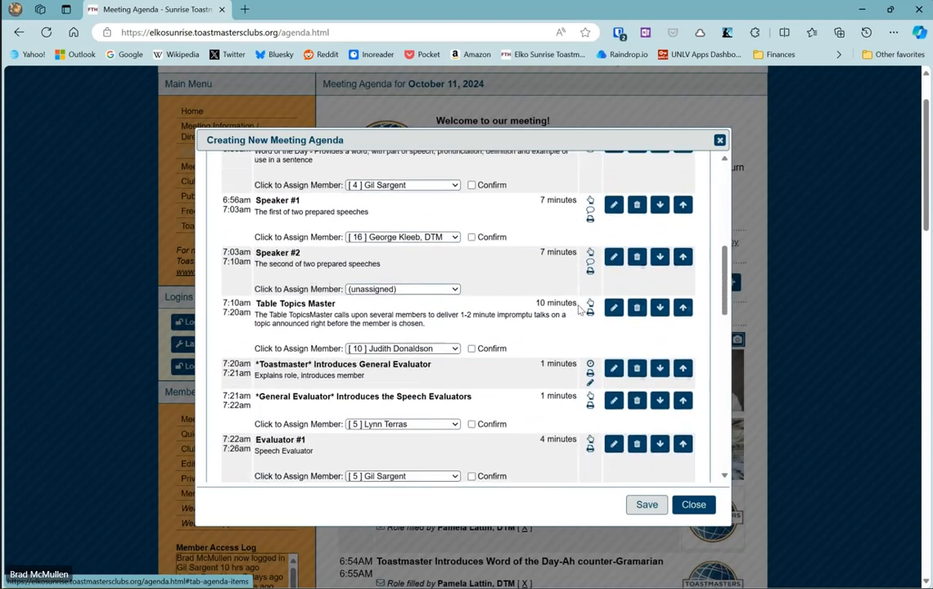
scroll(579, 309, down, 1)
scroll(578, 310, up, 10)
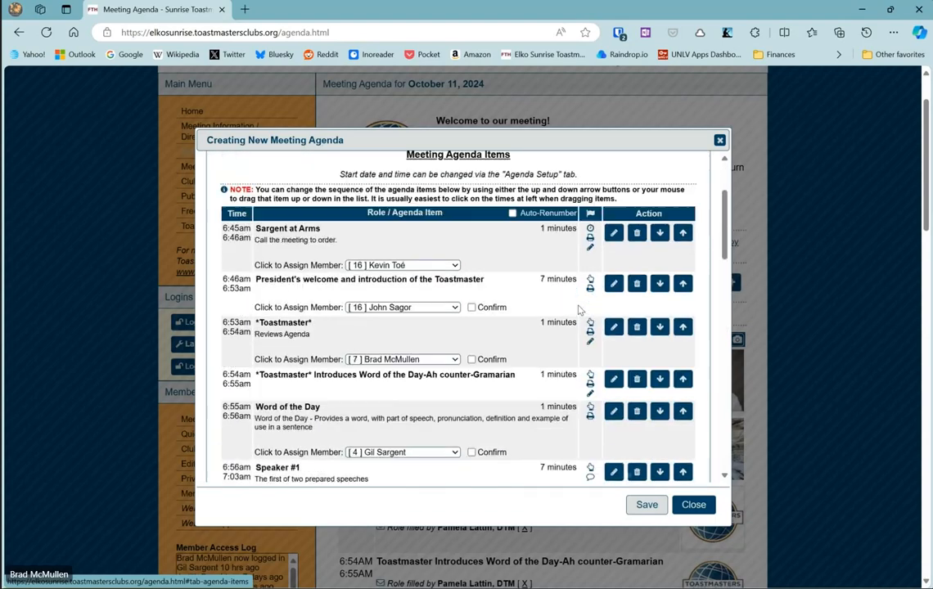
scroll(578, 309, down, 1)
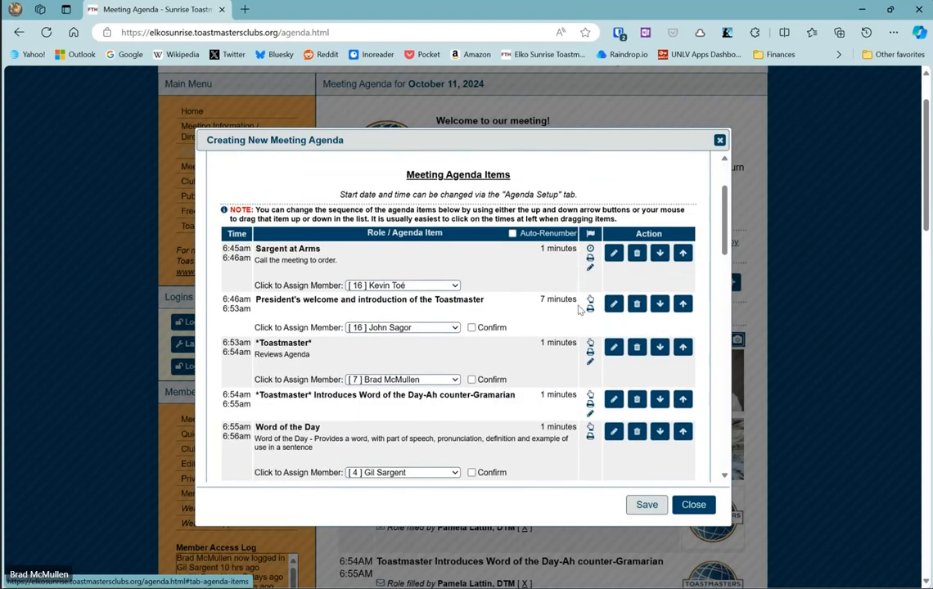
scroll(579, 310, down, 1)
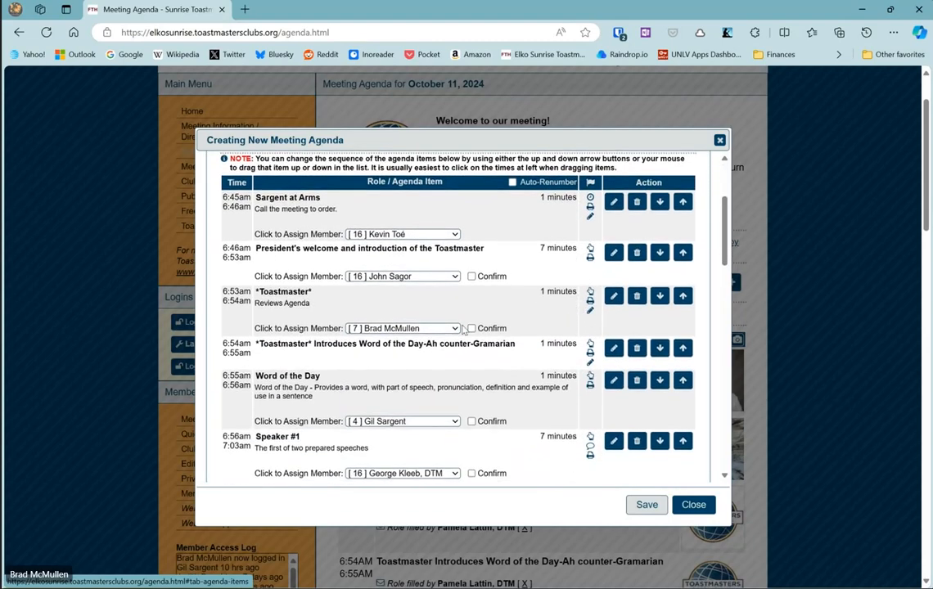
Set the Toastmaster, Word of the Day and Speaker #1 roles on the new agenda to unassigned
click(417, 329)
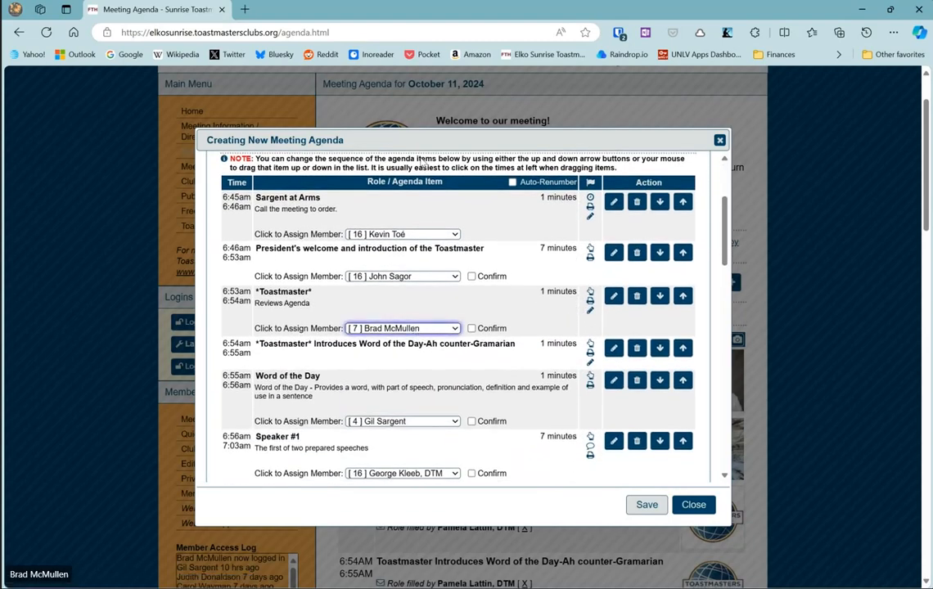
click(413, 49)
click(400, 421)
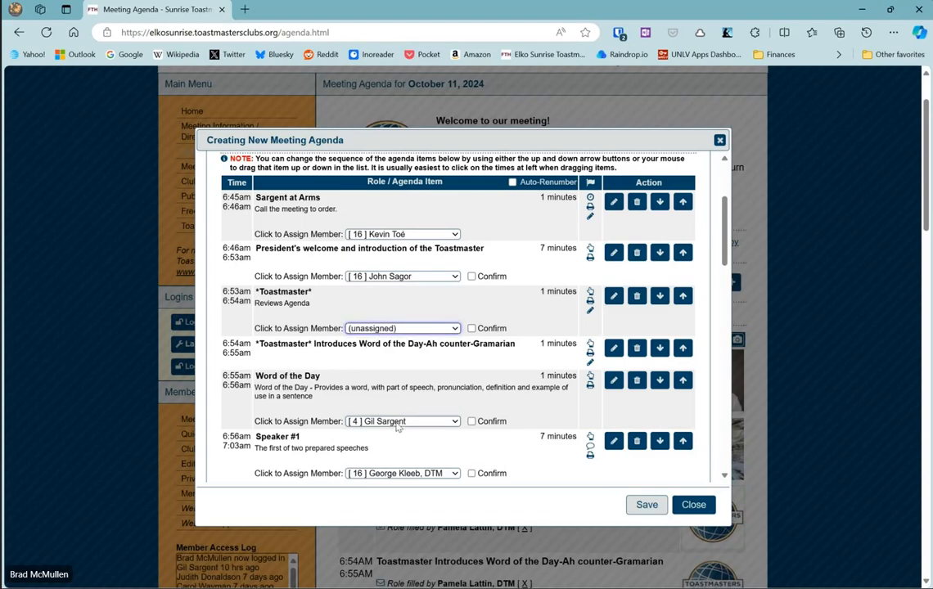
click(354, 122)
click(415, 473)
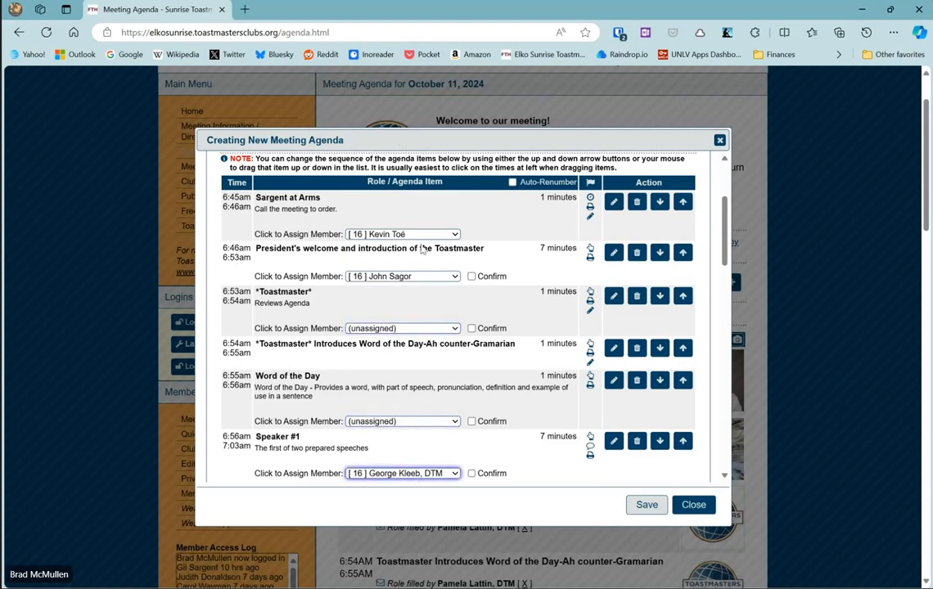
click(400, 190)
Set Table Topics Master, the General Evaluator introduction and Evaluator #1 to unassigned
scroll(465, 427, down, 3)
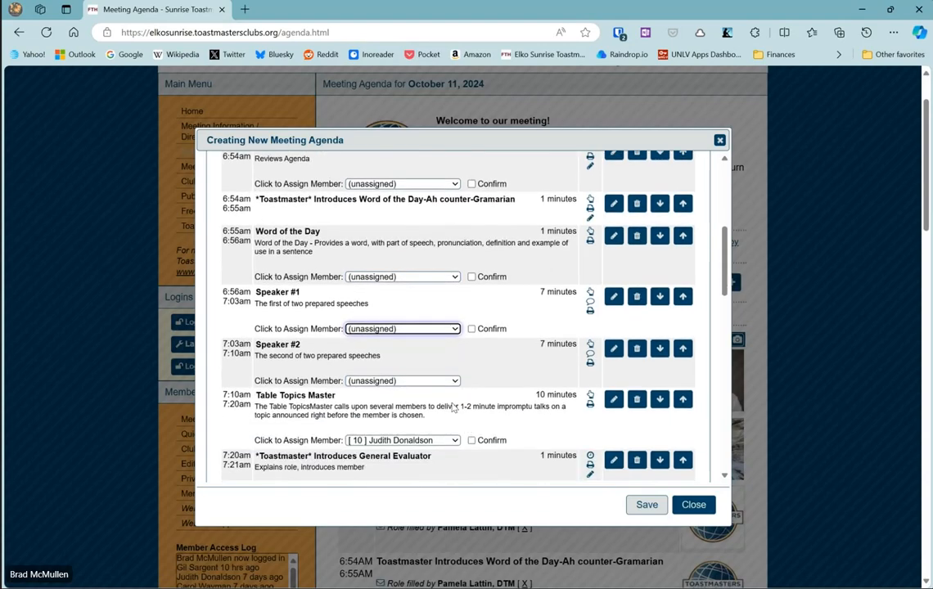
scroll(434, 391, down, 1)
click(431, 391)
click(366, 90)
scroll(454, 407, down, 3)
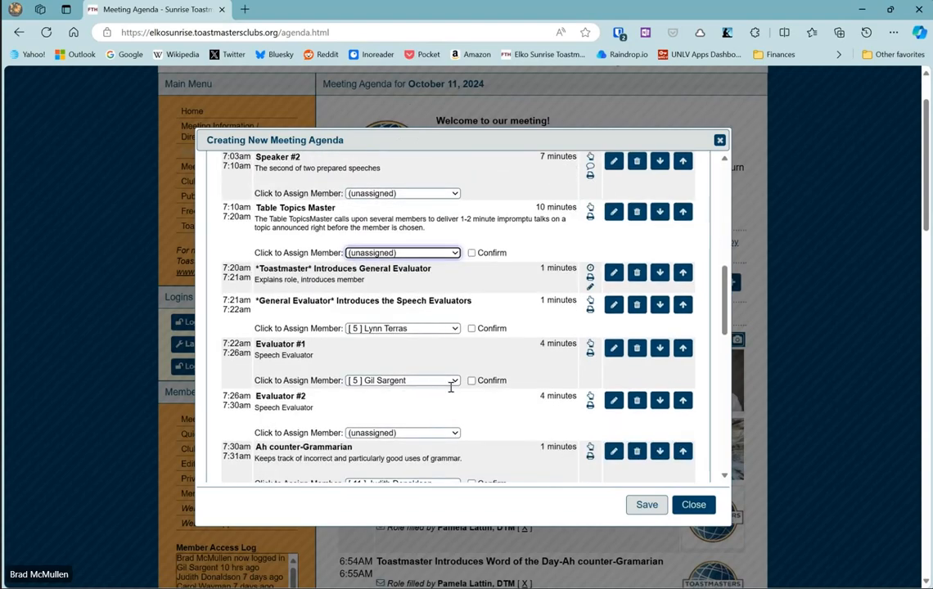
click(427, 327)
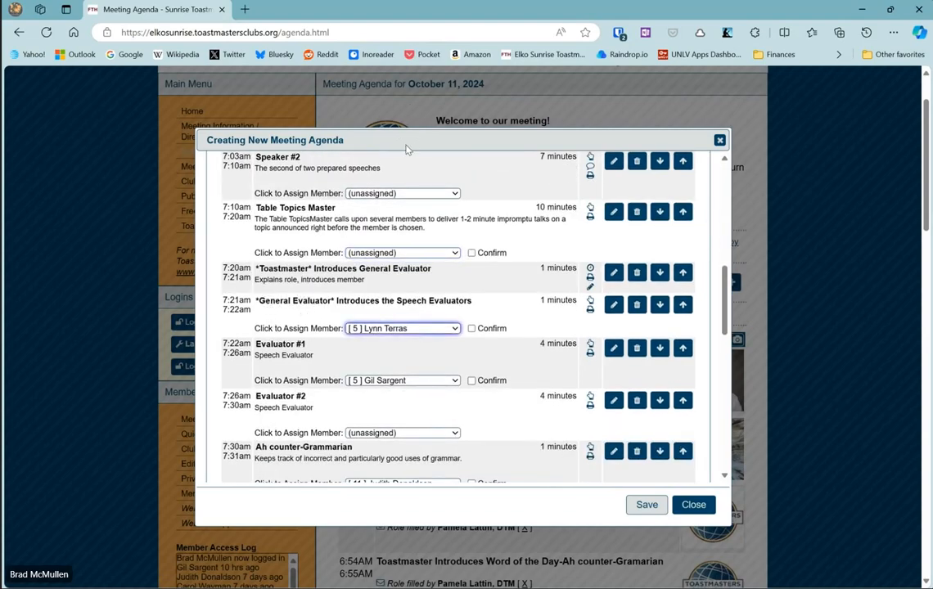
click(388, 53)
scroll(419, 315, down, 1)
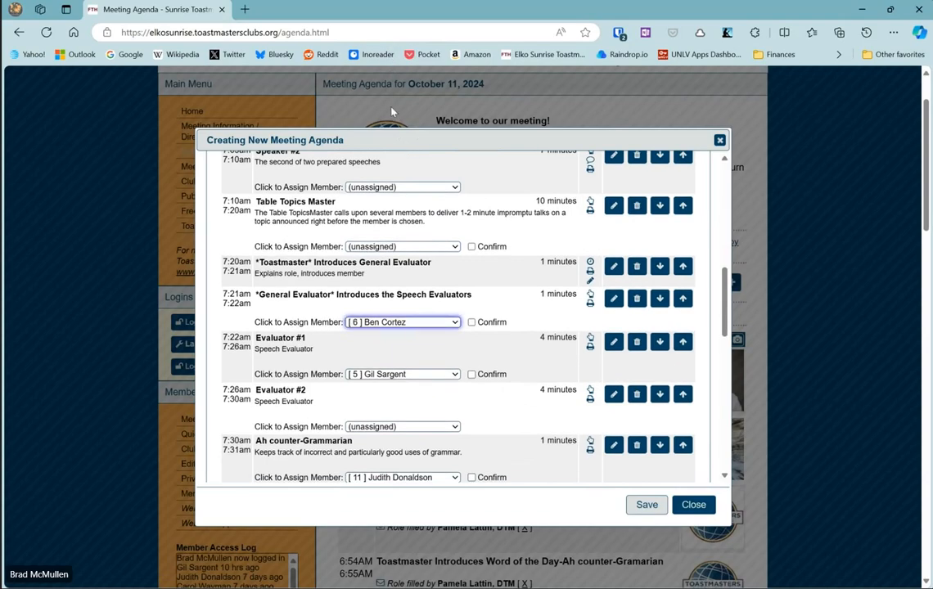
click(386, 42)
click(415, 376)
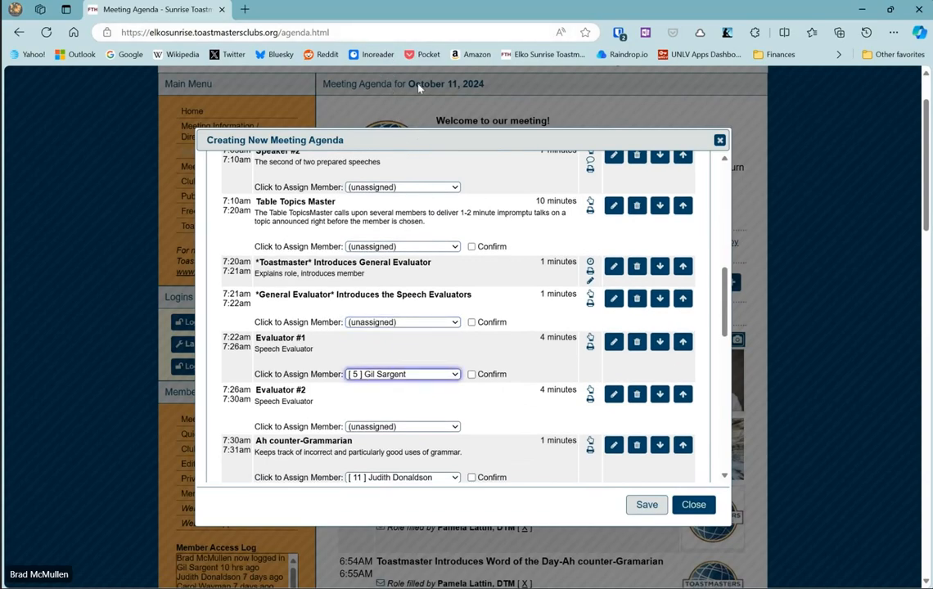
click(407, 87)
Clear the member assignments for the Ah counter-Grammarian and Word of the Day Report roles
scroll(360, 94, down, 3)
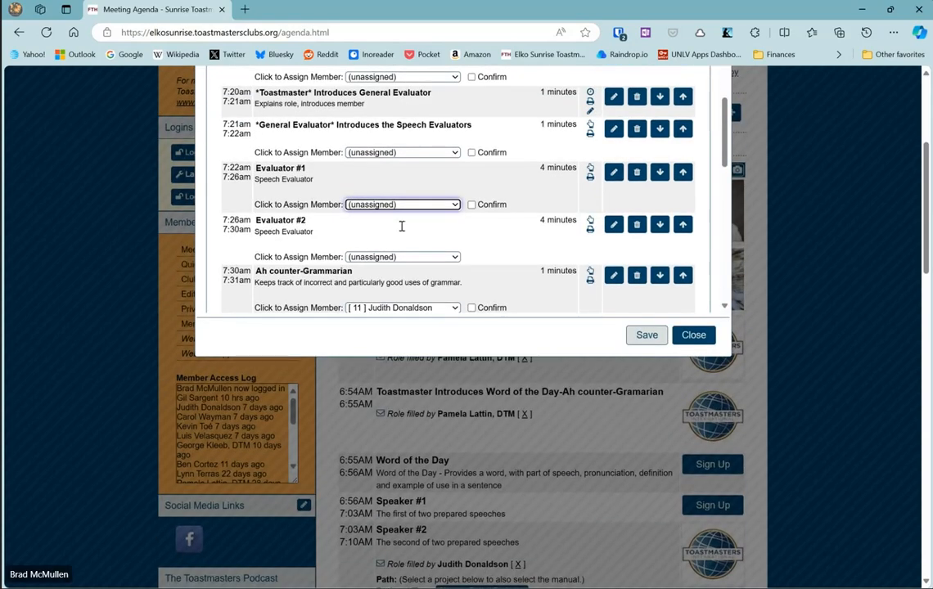
scroll(401, 232, down, 2)
click(401, 228)
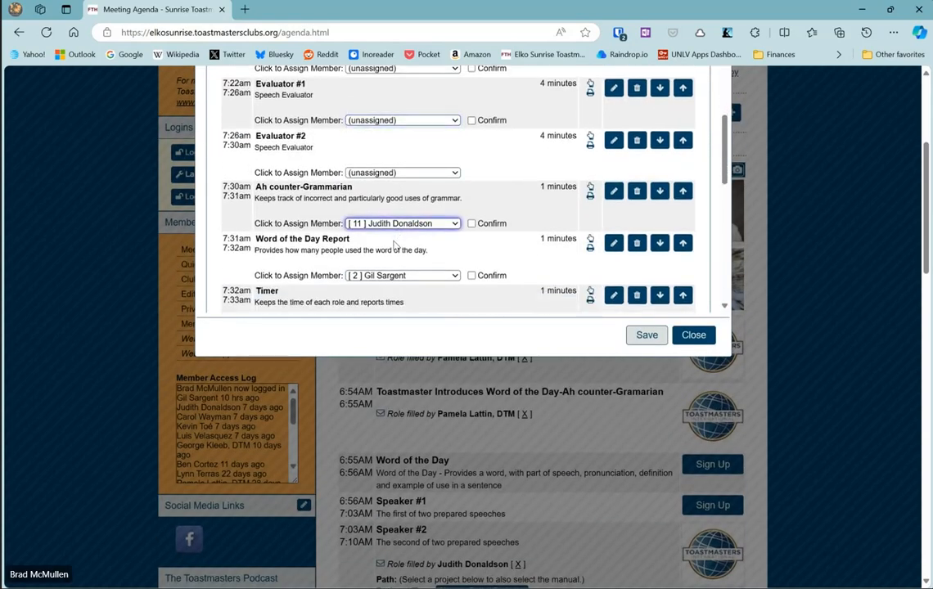
click(389, 279)
click(390, 301)
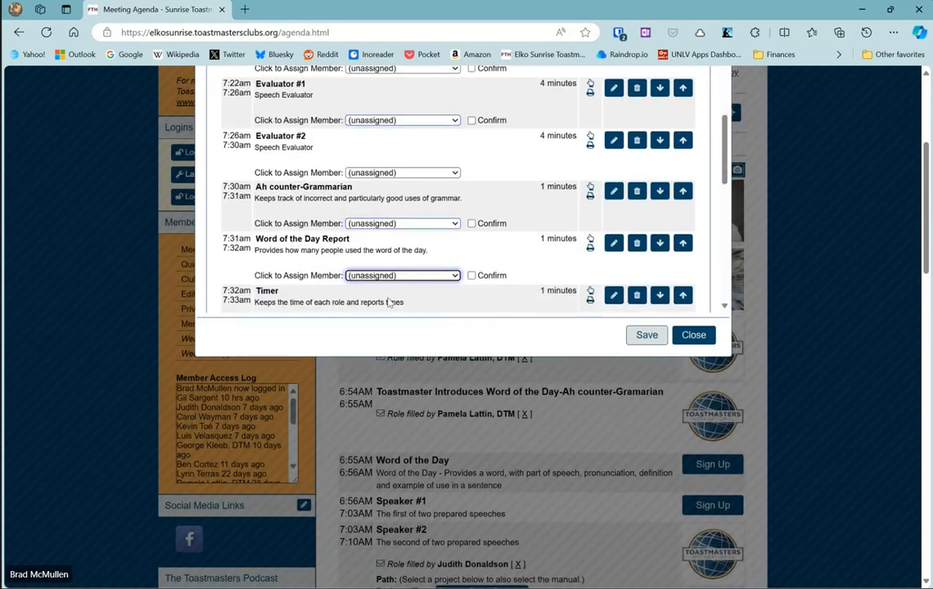
Set the Timer and Awards agenda items to unassigned
scroll(389, 302, down, 2)
scroll(390, 302, down, 1)
click(399, 168)
click(399, 184)
click(400, 221)
click(400, 237)
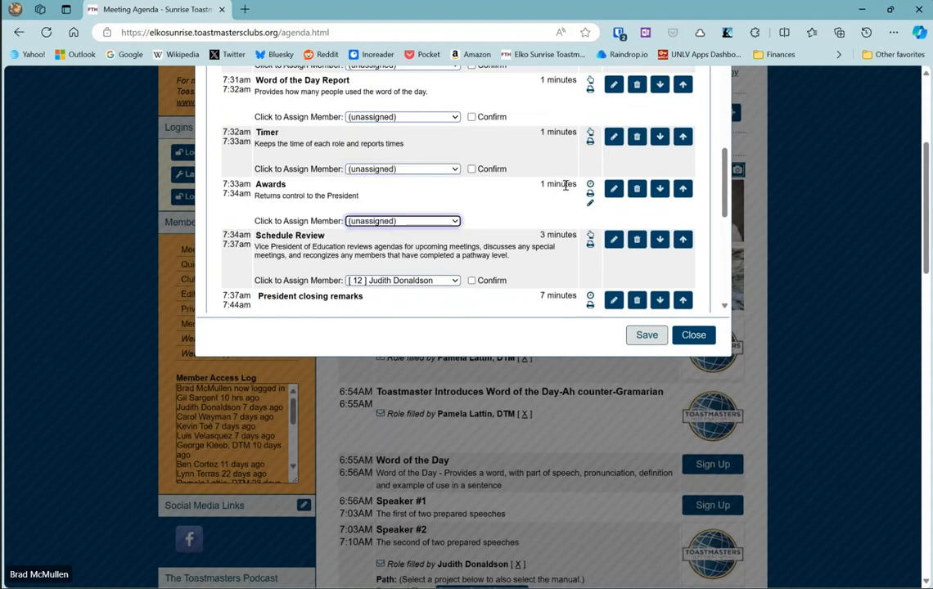
Rename the Awards agenda item as "Quizzer" and save it
click(613, 188)
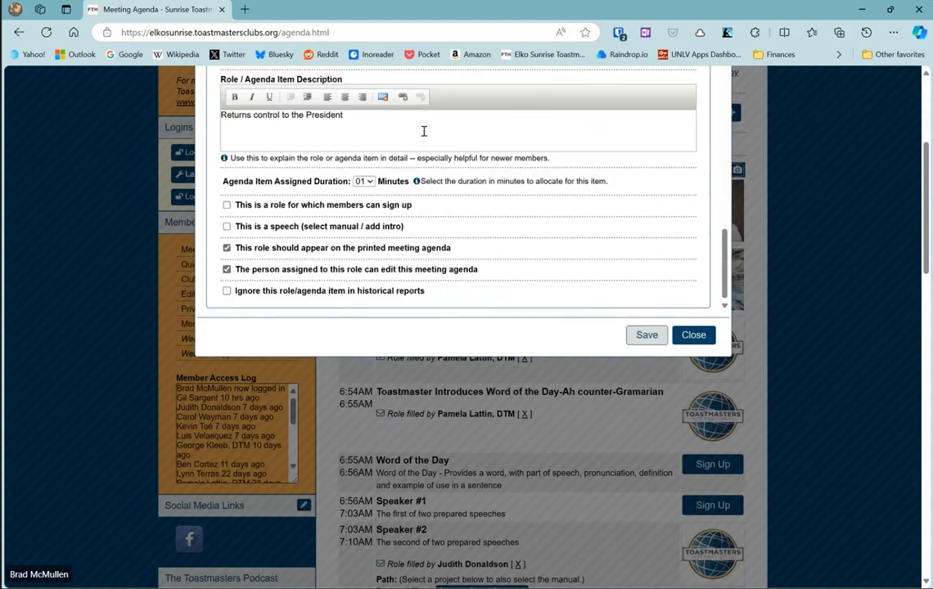
scroll(402, 187, up, 3)
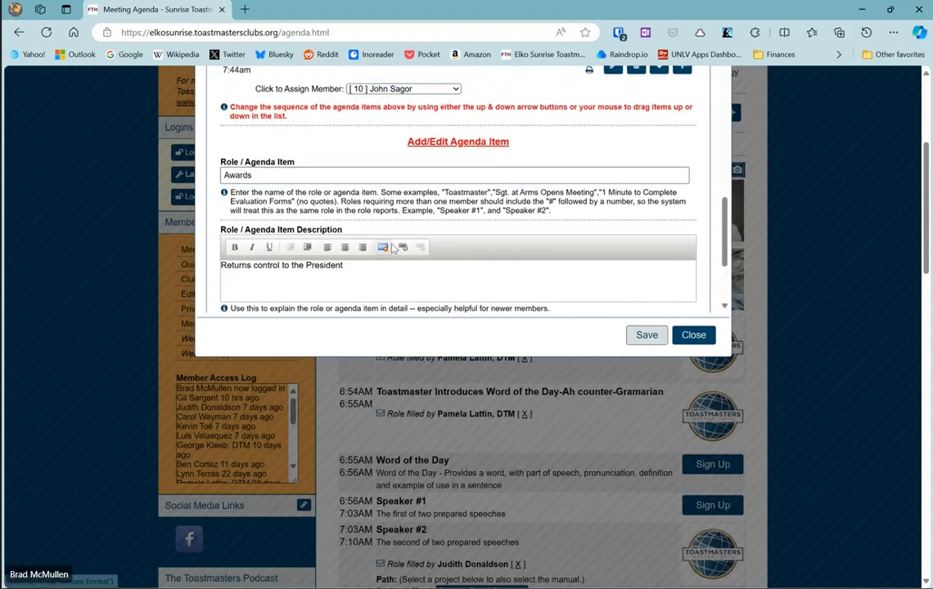
click(245, 175)
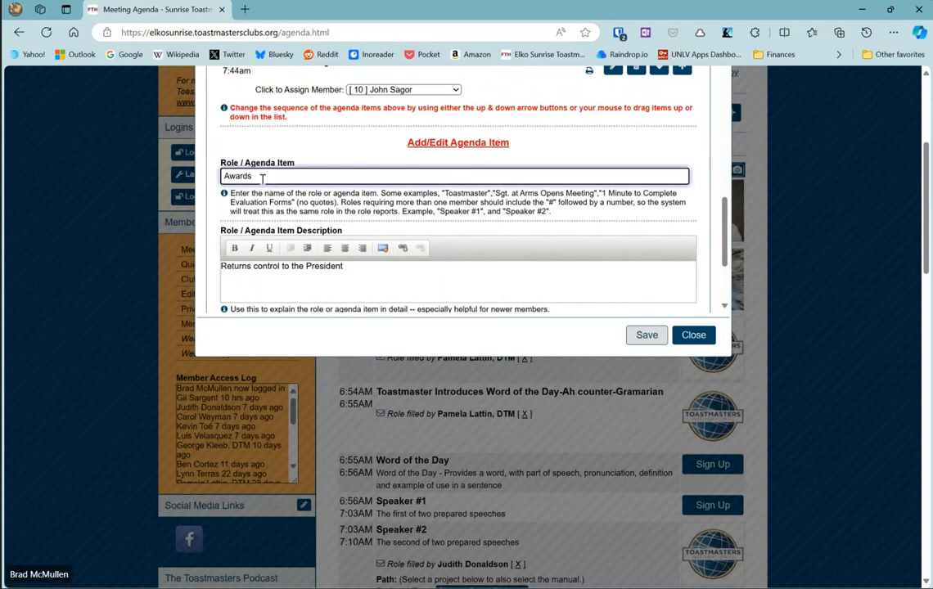
drag(263, 176, 209, 185)
text(O)
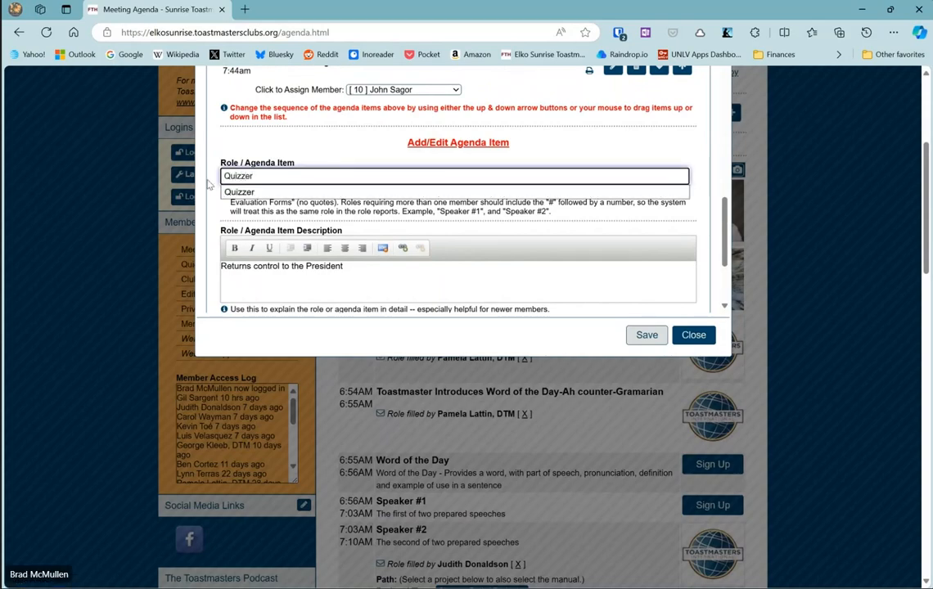
click(317, 193)
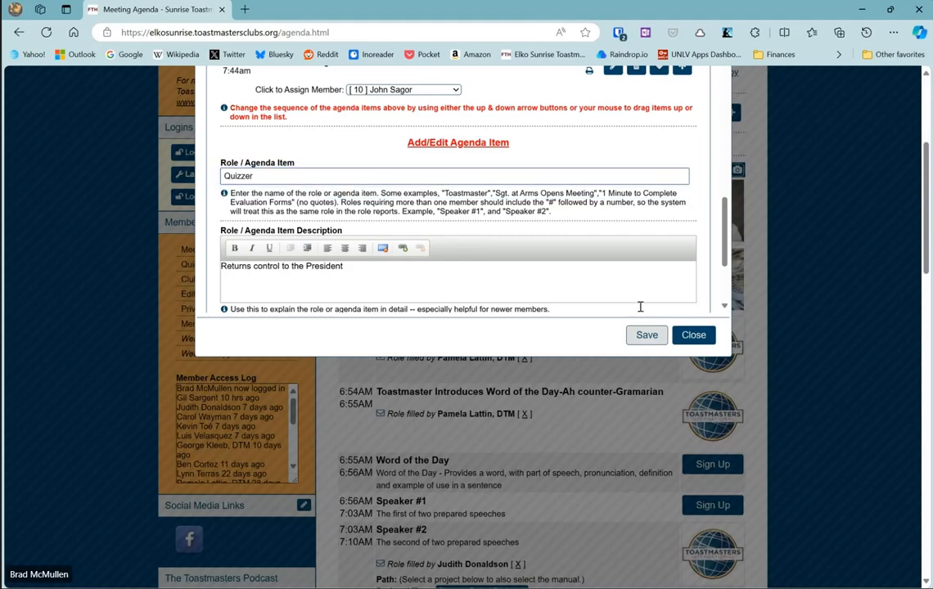
click(637, 337)
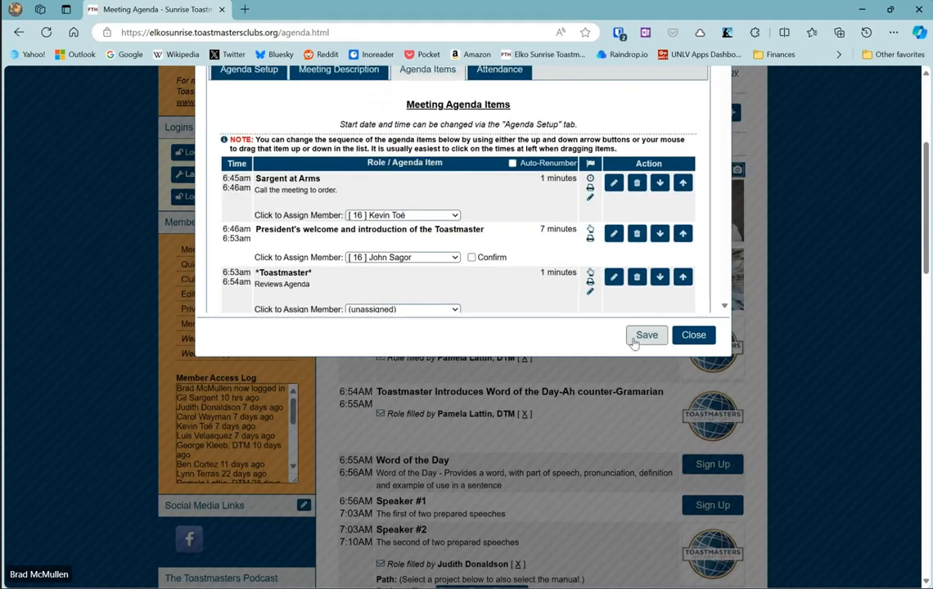
Check the closing agenda items, save the updated agenda and close the agenda editor
scroll(542, 258, down, 10)
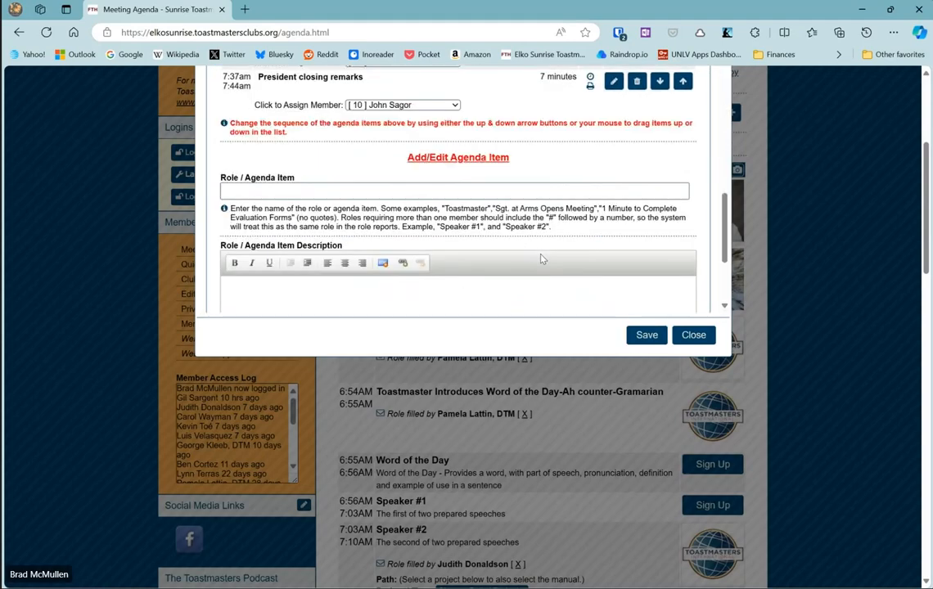
scroll(540, 259, up, 2)
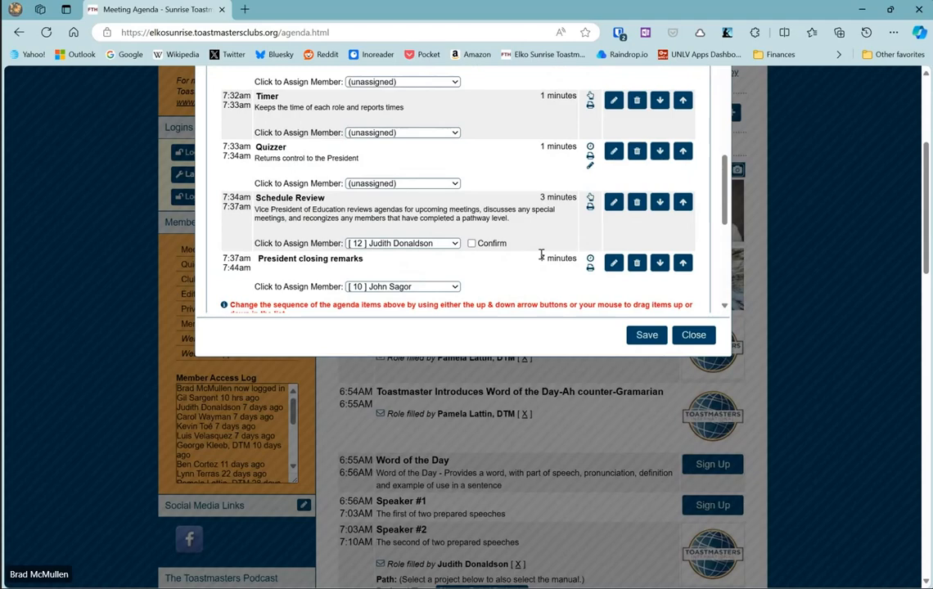
click(647, 336)
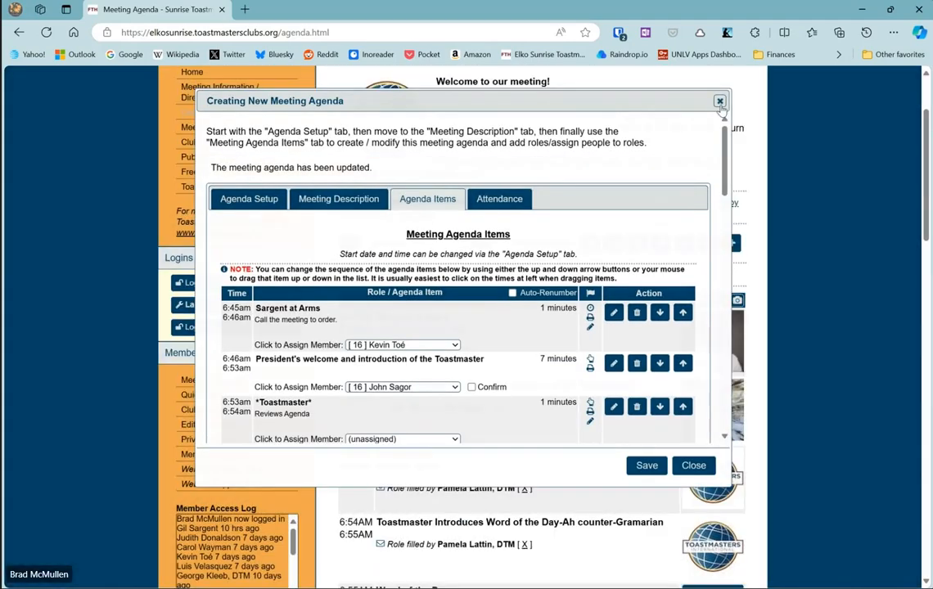
click(720, 101)
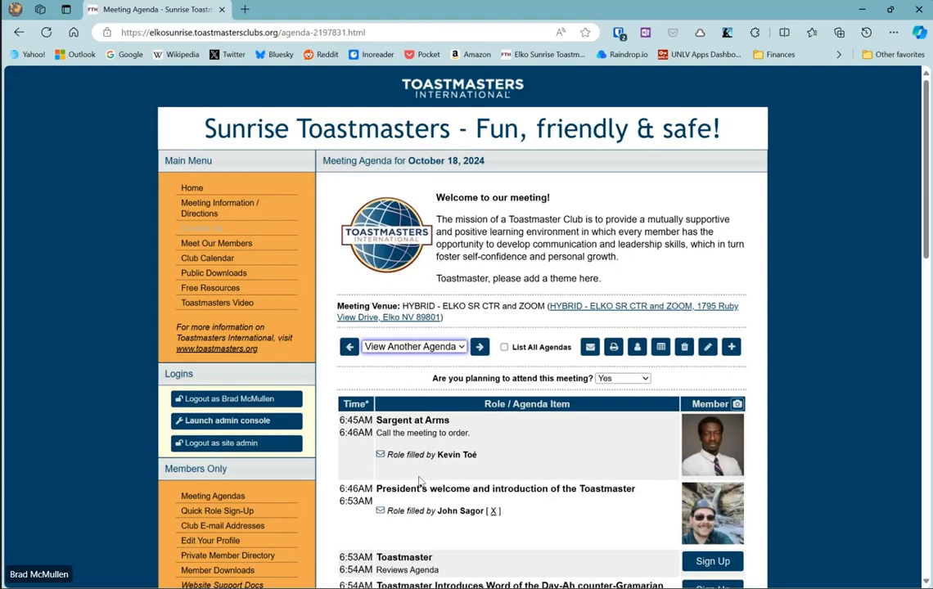
Open the October 18, 2024 agenda and review its filled roles and open sign-ups
key(Down)
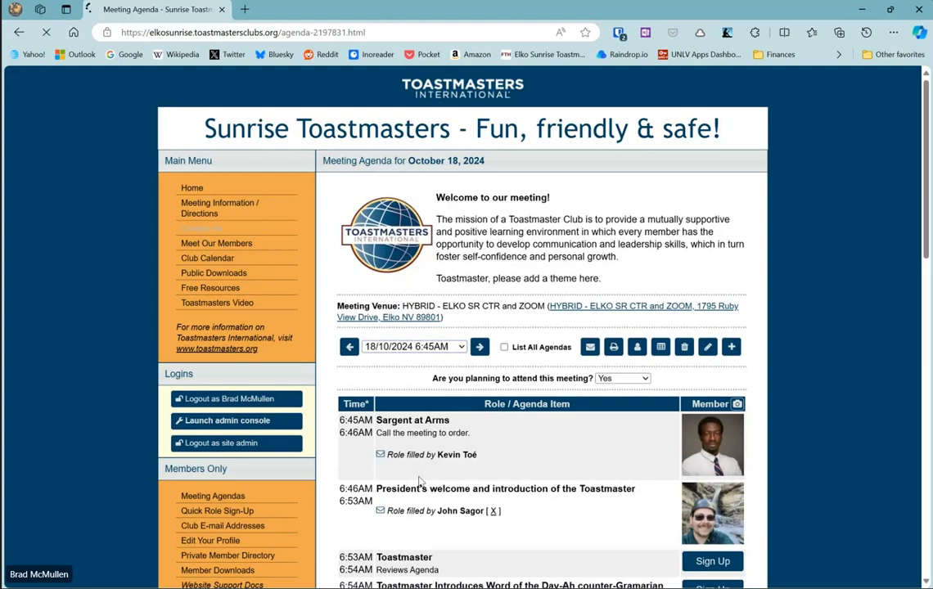
scroll(529, 483, down, 3)
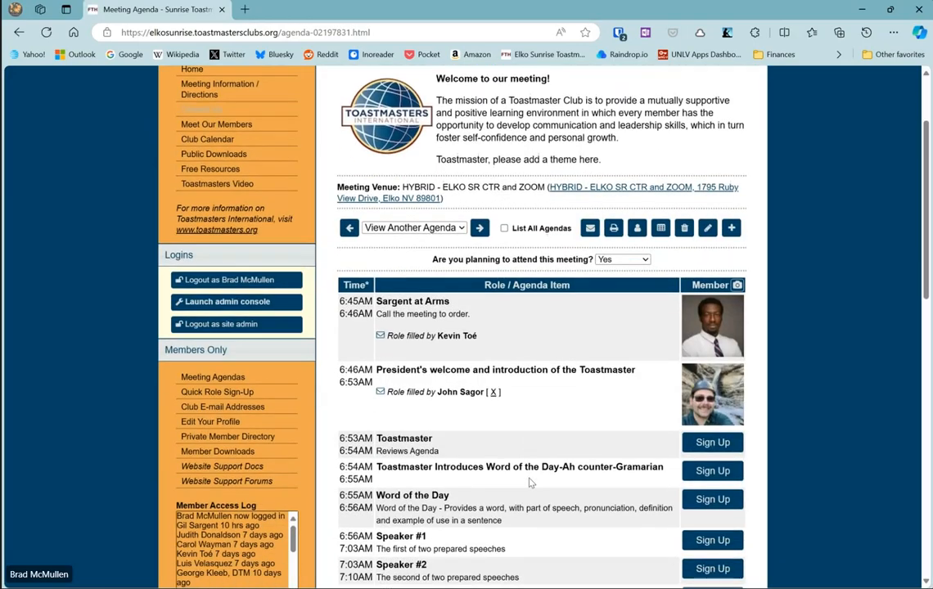
scroll(529, 479, down, 5)
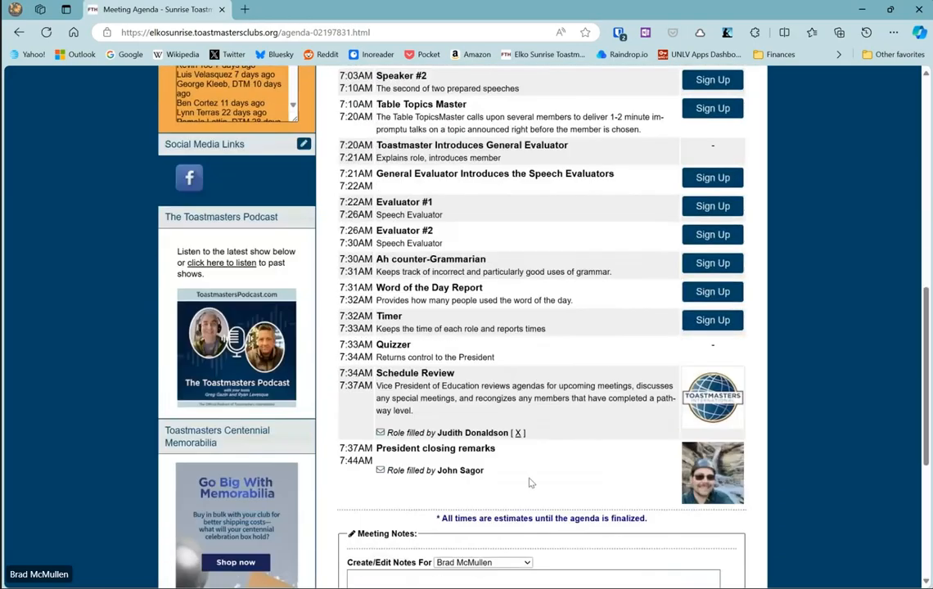
scroll(529, 483, up, 8)
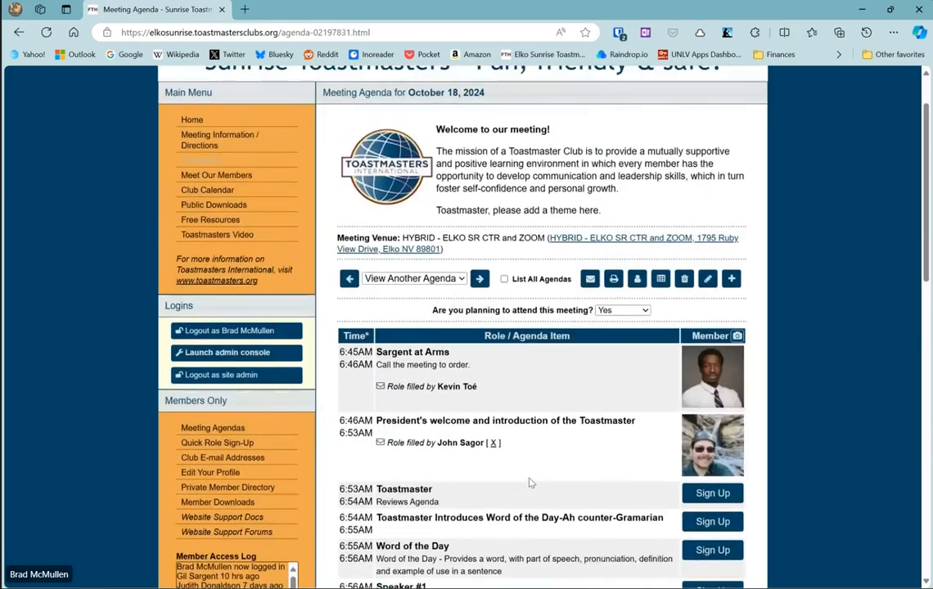
Open the October 11, 2024 agenda and start preparing it for sending by e-mail
click(434, 277)
click(416, 396)
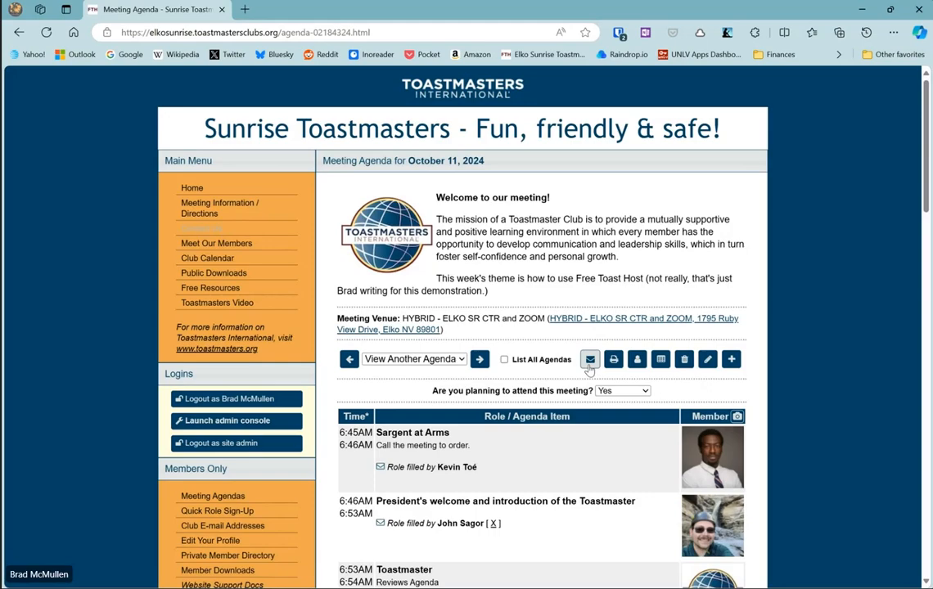
click(589, 360)
click(521, 353)
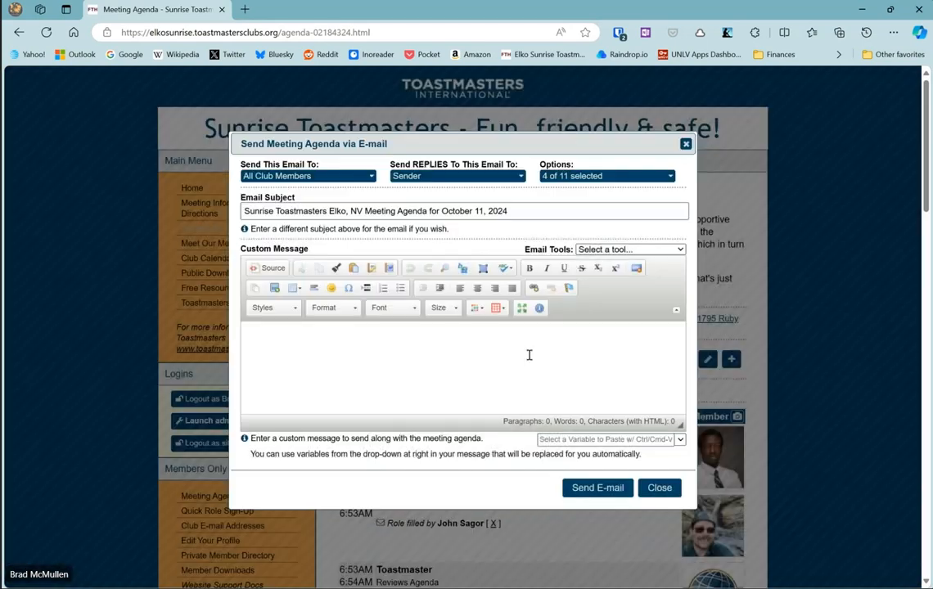
Examine the recipient groups that the agenda e-mail can be sent to, keeping All Club Members selected
click(288, 177)
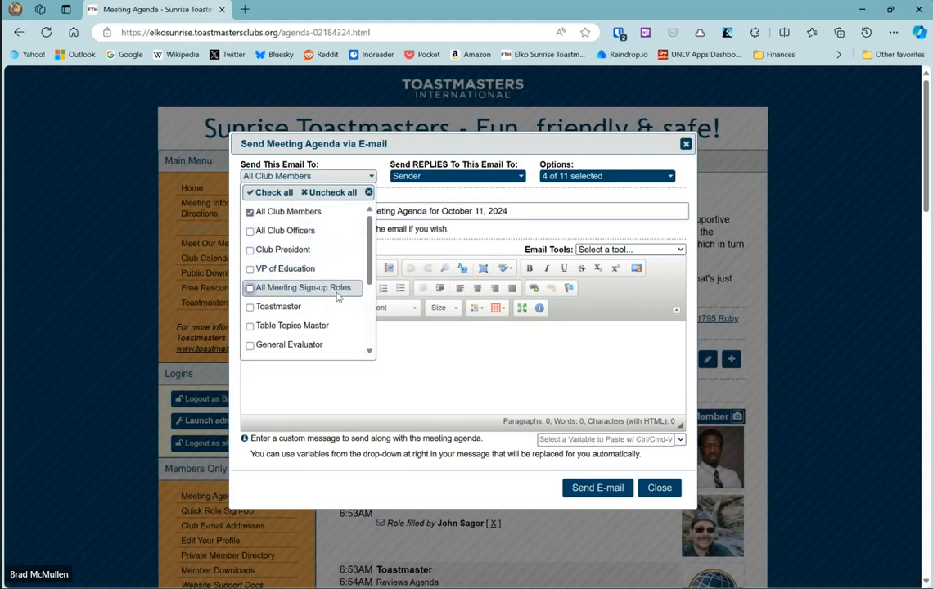
scroll(337, 296, down, 4)
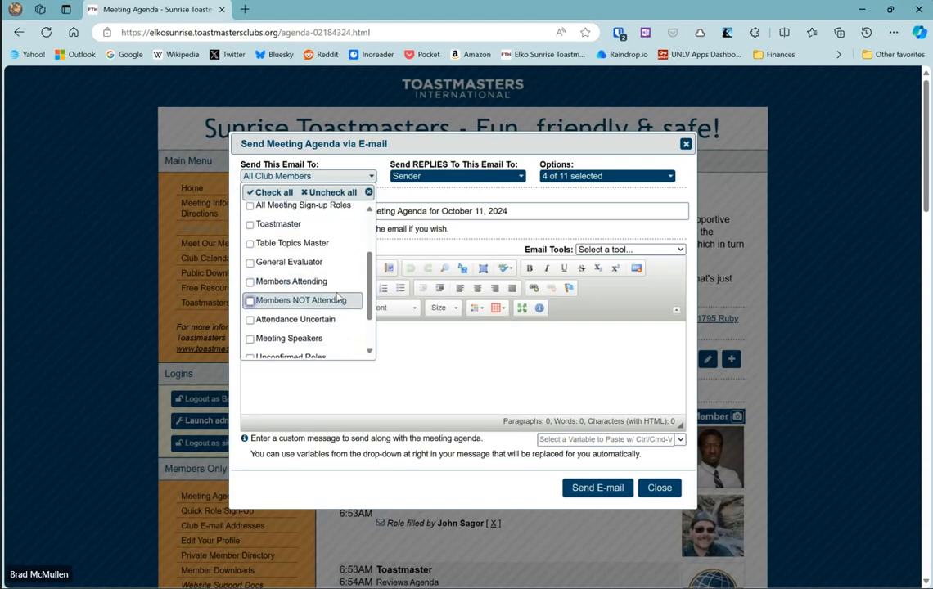
scroll(336, 297, up, 2)
scroll(326, 294, down, 2)
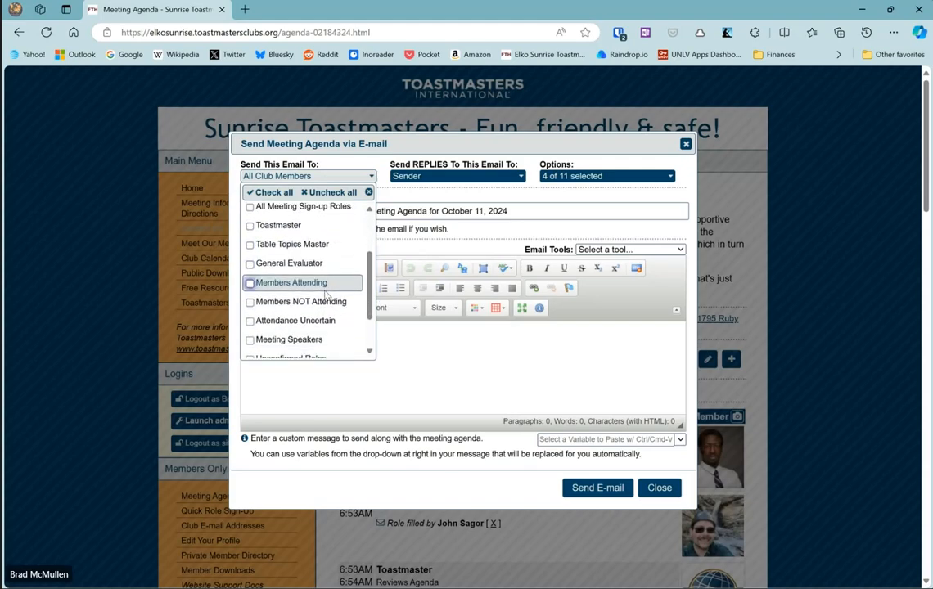
scroll(326, 303, down, 3)
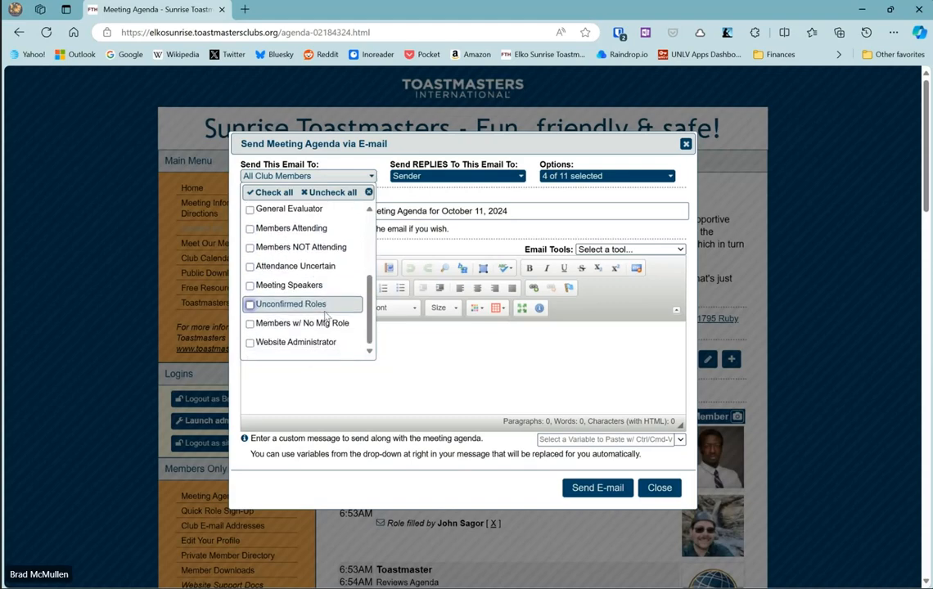
click(435, 365)
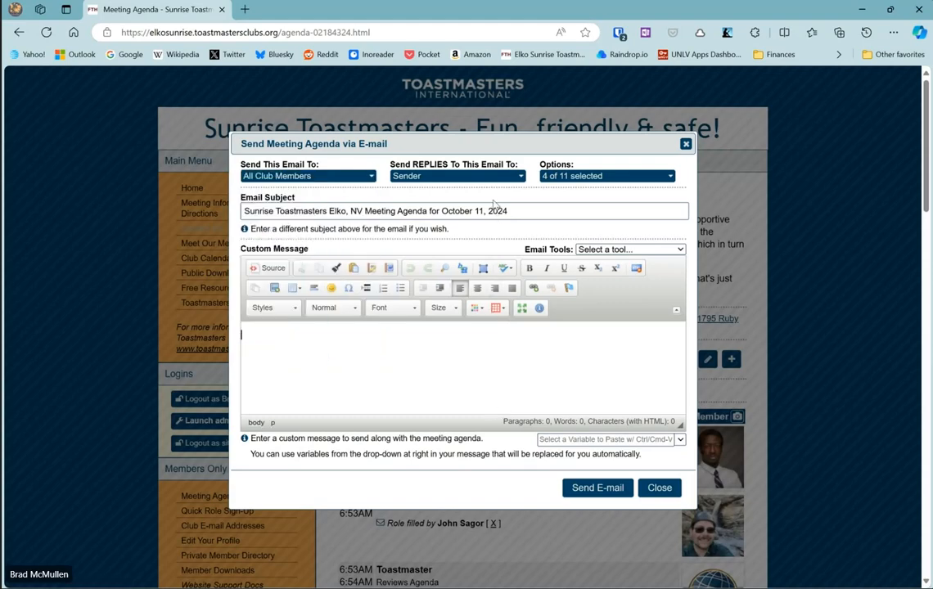
Examine the reply recipients and the content options for the agenda e-mail
click(457, 177)
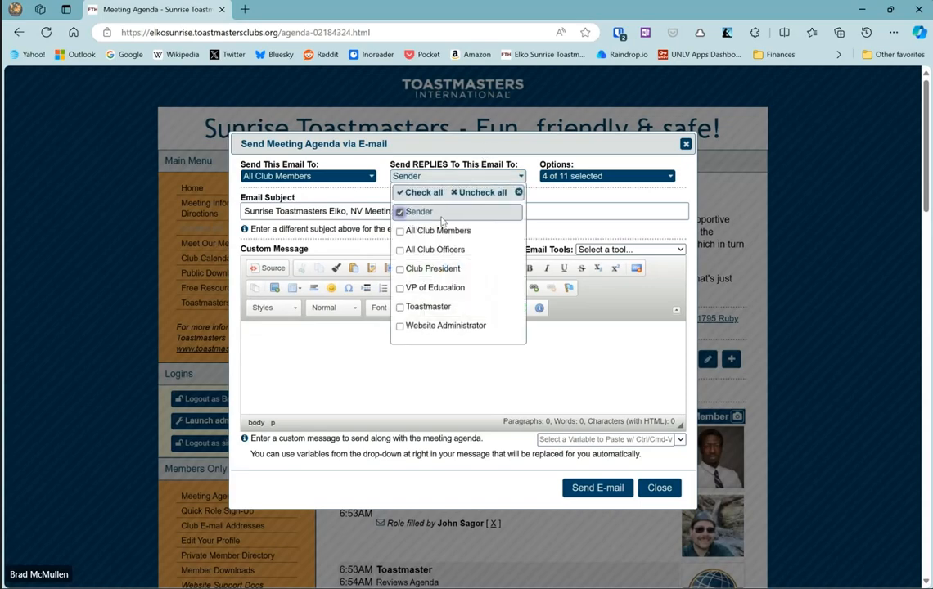
click(604, 168)
click(604, 177)
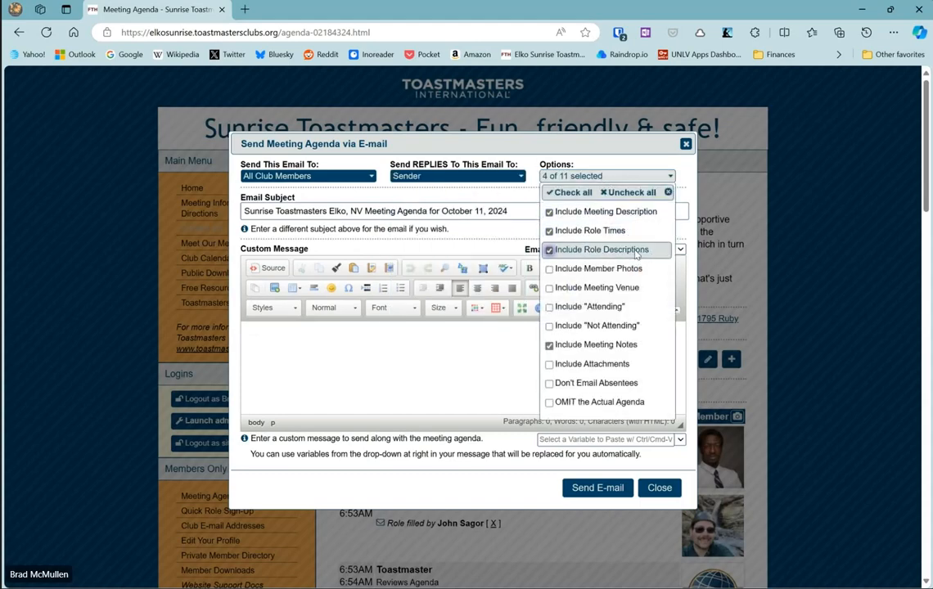
Draft the custom message "Hello Sunrise Toastmasters, Here is this week's agenda! Please confirm that you will be there." and discard the e-mail unsent
click(621, 174)
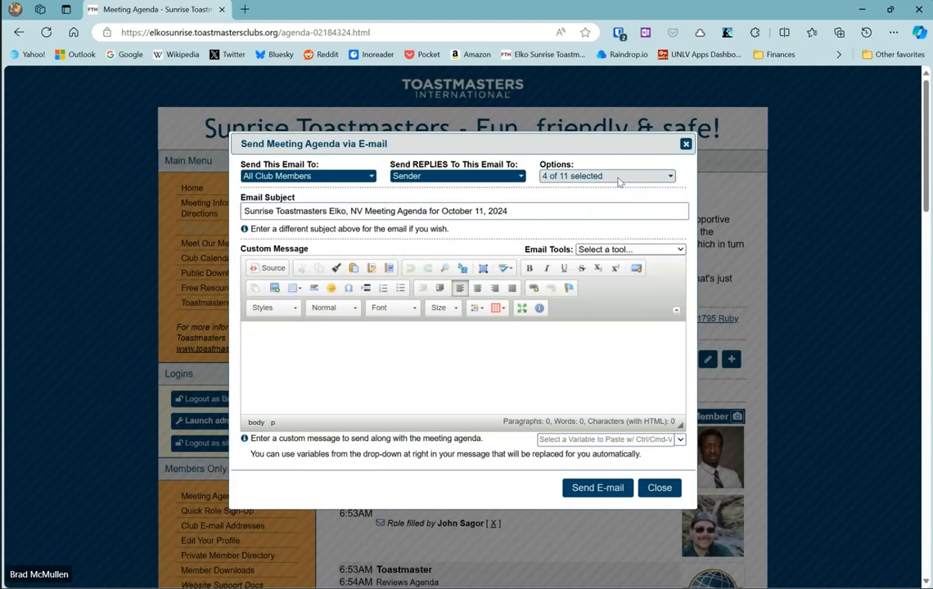
click(328, 373)
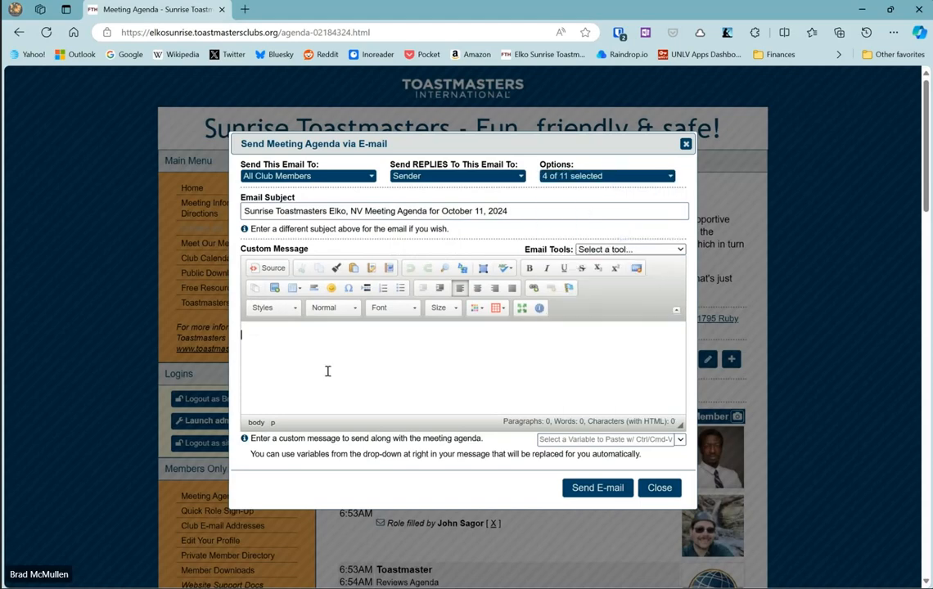
text(Hello )
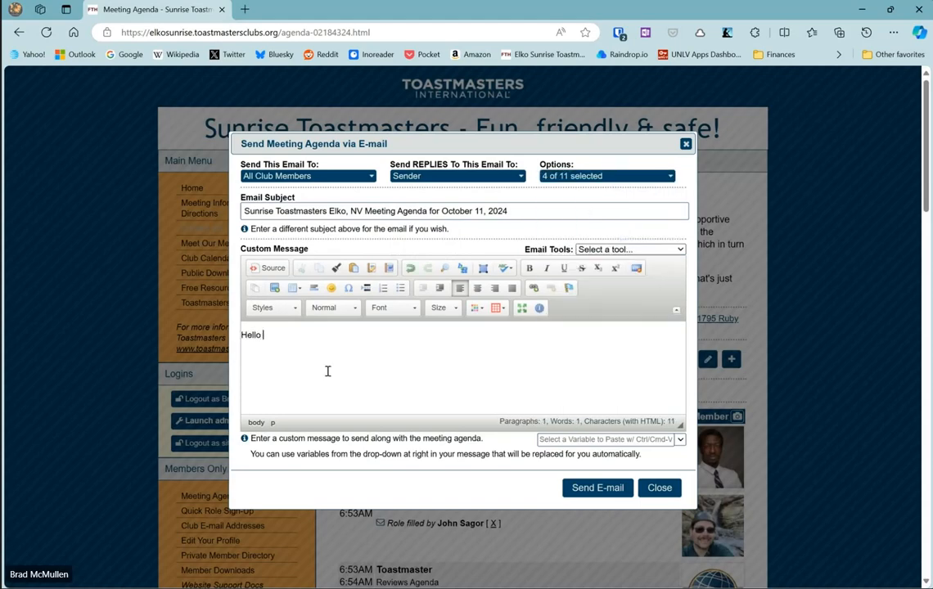
text(Sunrise Toastmast)
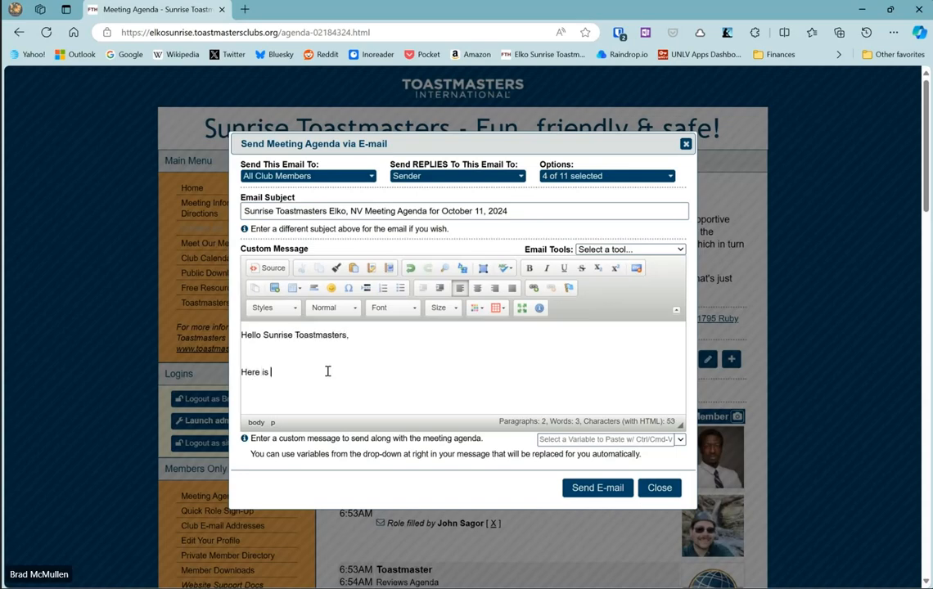
text(ers,  Here is this week's age)
text(nda! Please confirm that you wi)
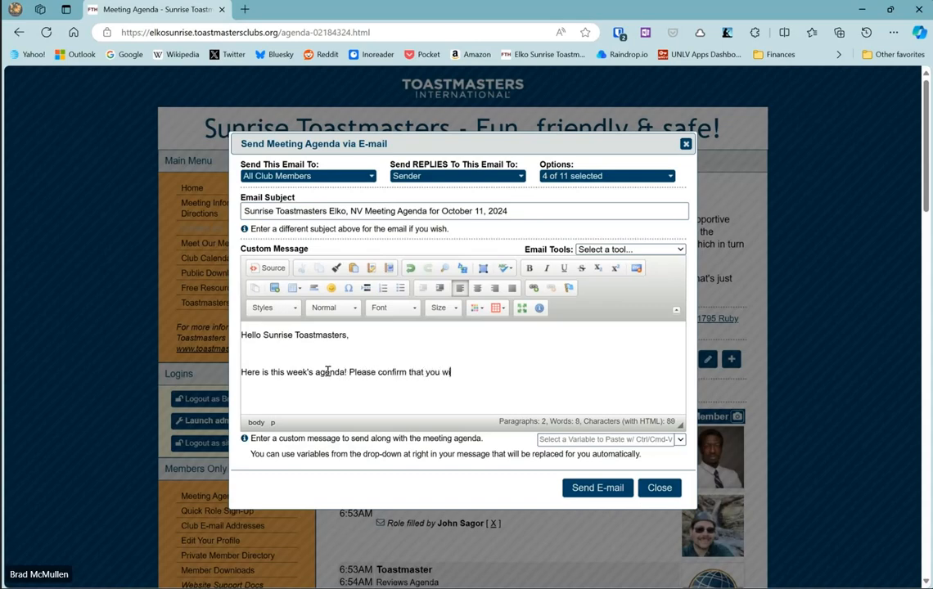
text(ll be there)
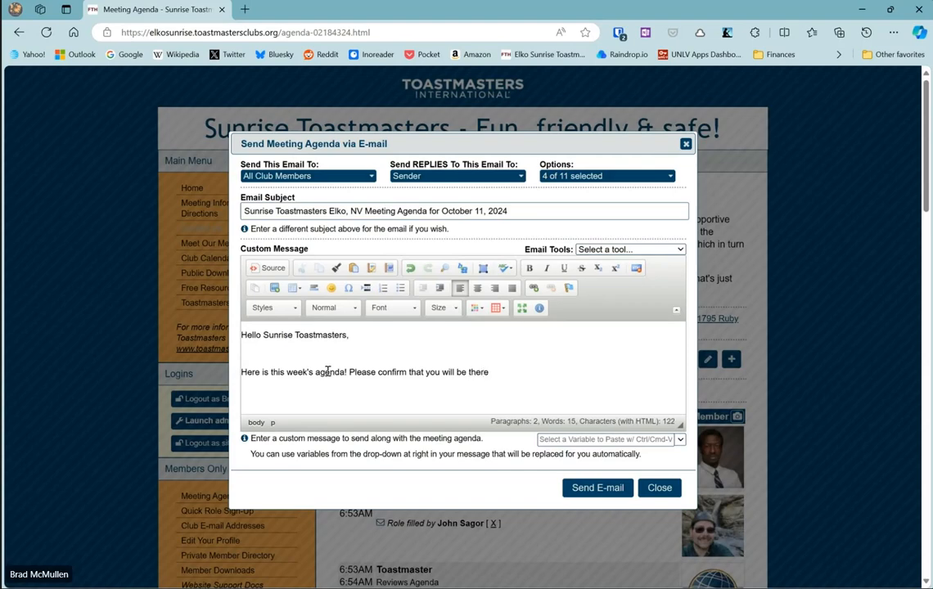
text(. See)
click(659, 488)
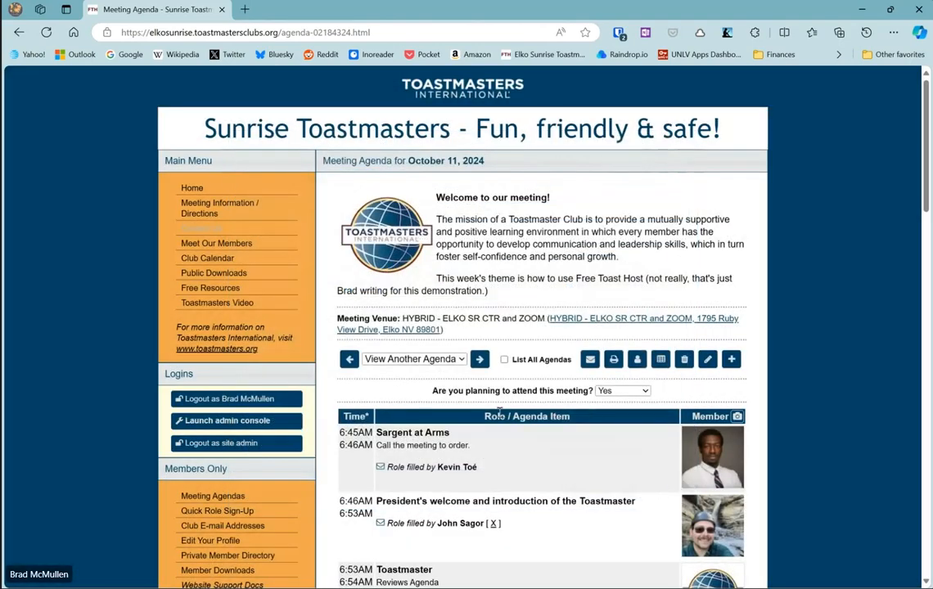
Look through the Private Member Directory for the club officers' photos, contact details, officer notes and member bios, and close it
scroll(446, 368, down, 1)
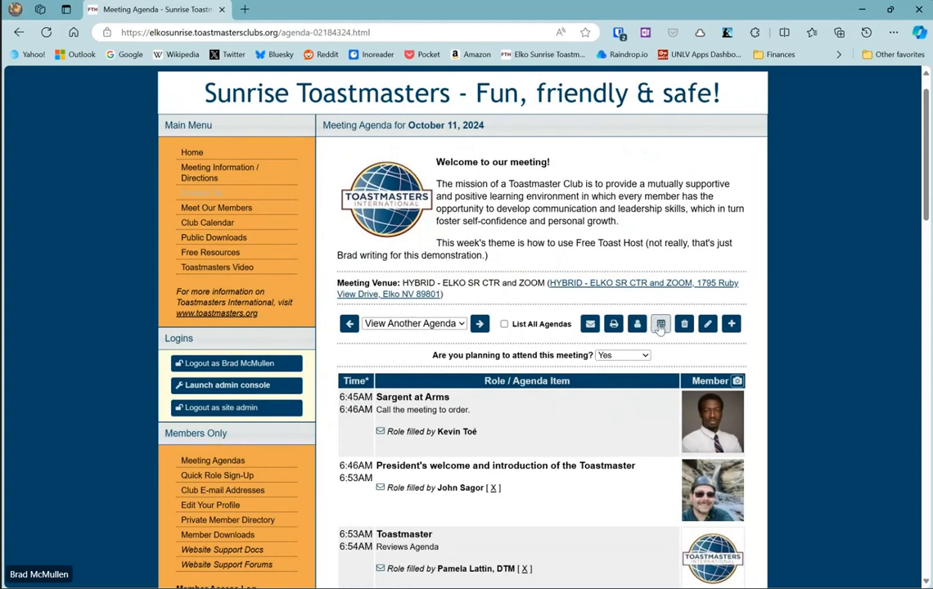
scroll(461, 304, down, 2)
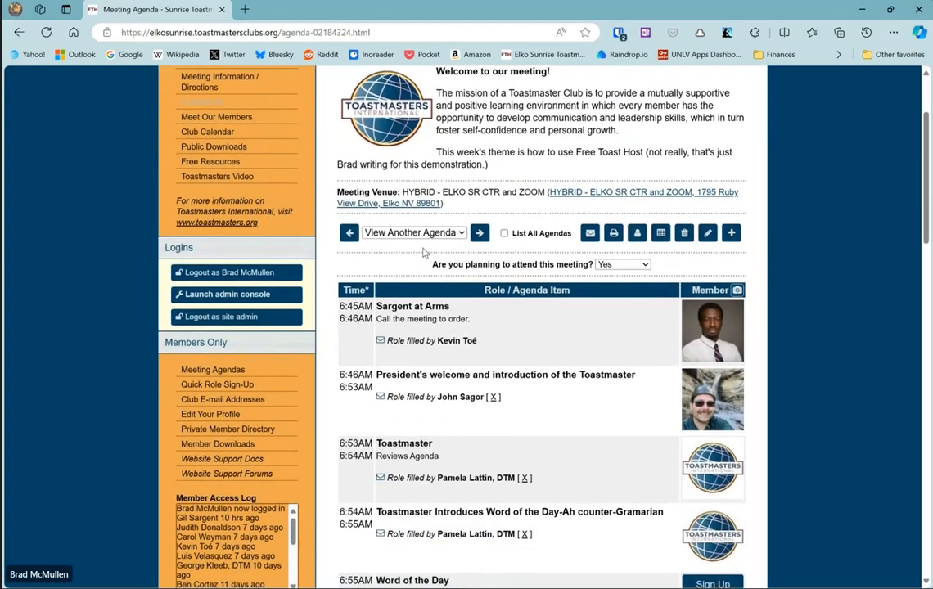
click(267, 432)
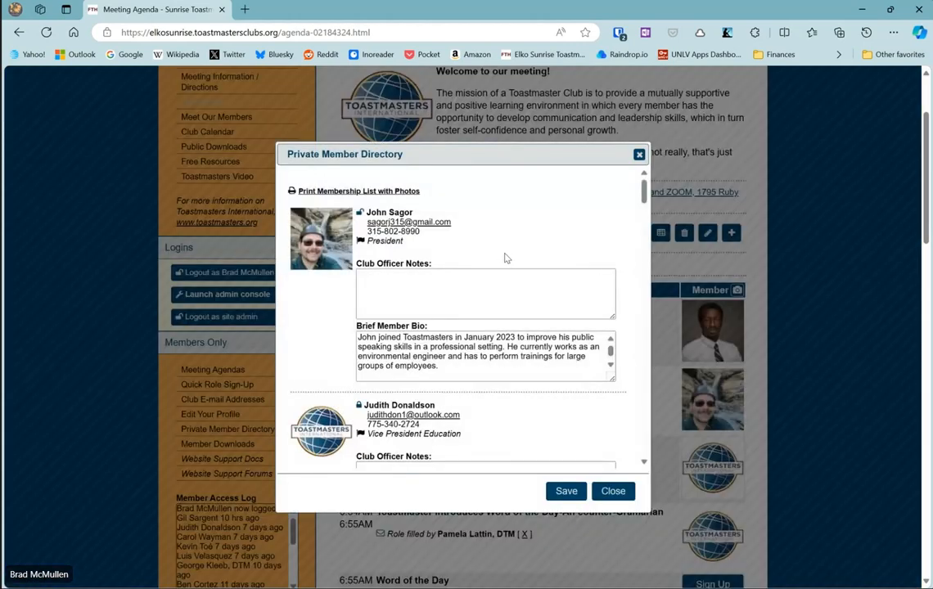
scroll(486, 237, down, 1)
scroll(486, 237, down, 1)
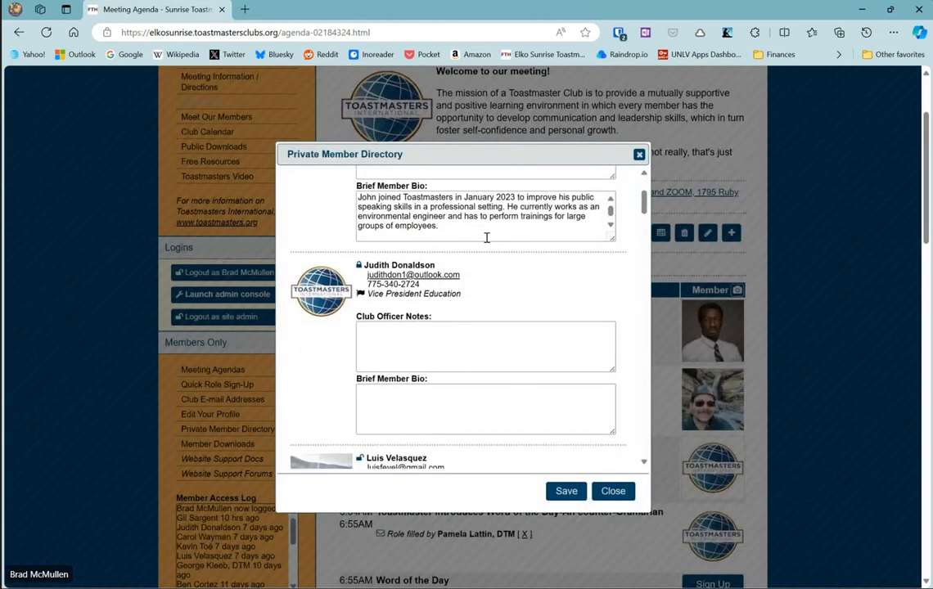
scroll(486, 237, down, 1)
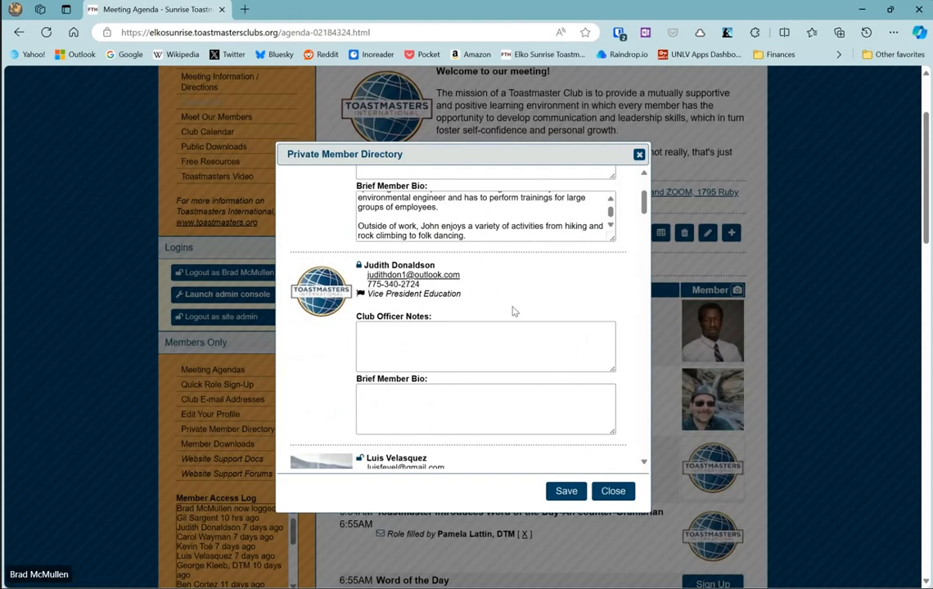
scroll(548, 309, down, 5)
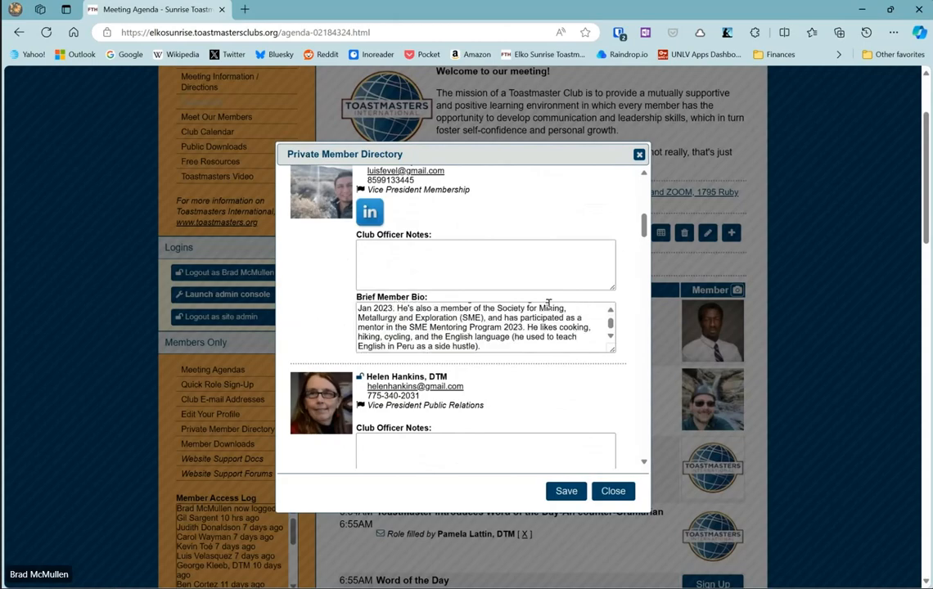
scroll(547, 304, down, 3)
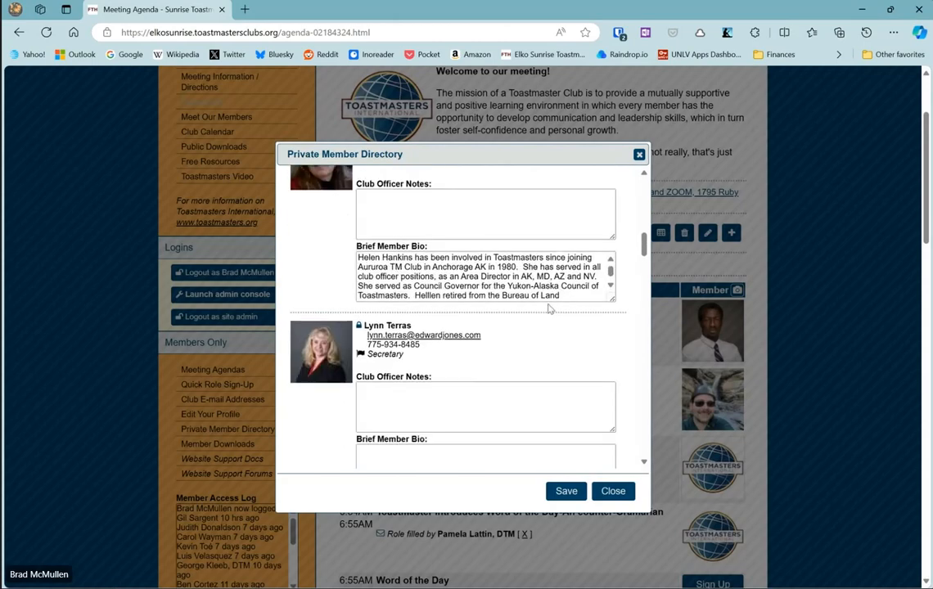
scroll(550, 308, down, 1)
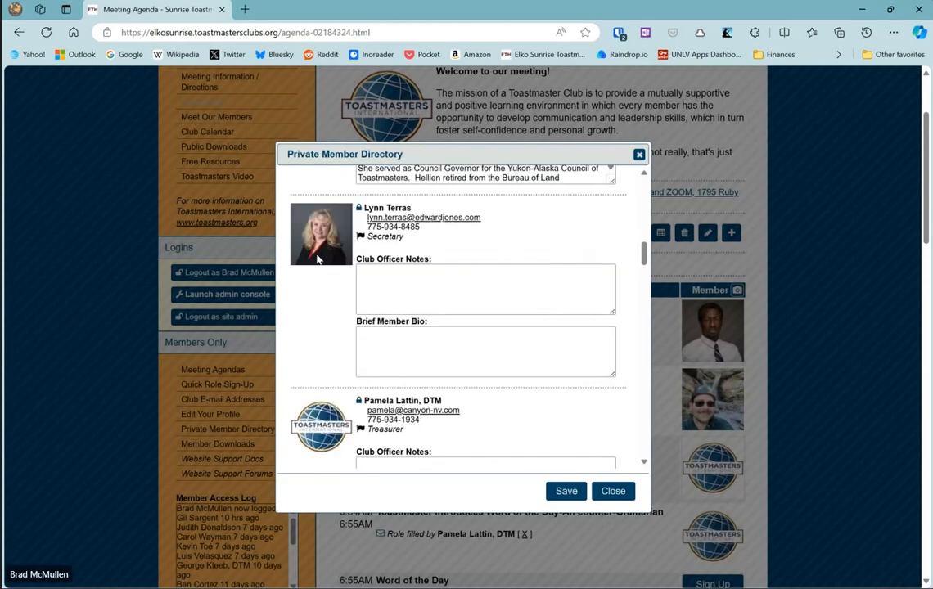
scroll(322, 314, down, 3)
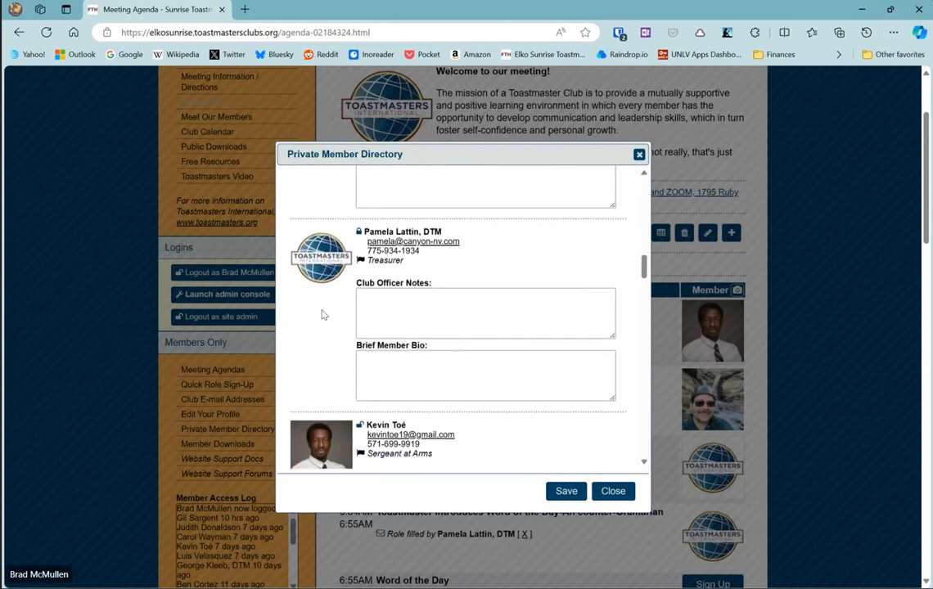
click(639, 154)
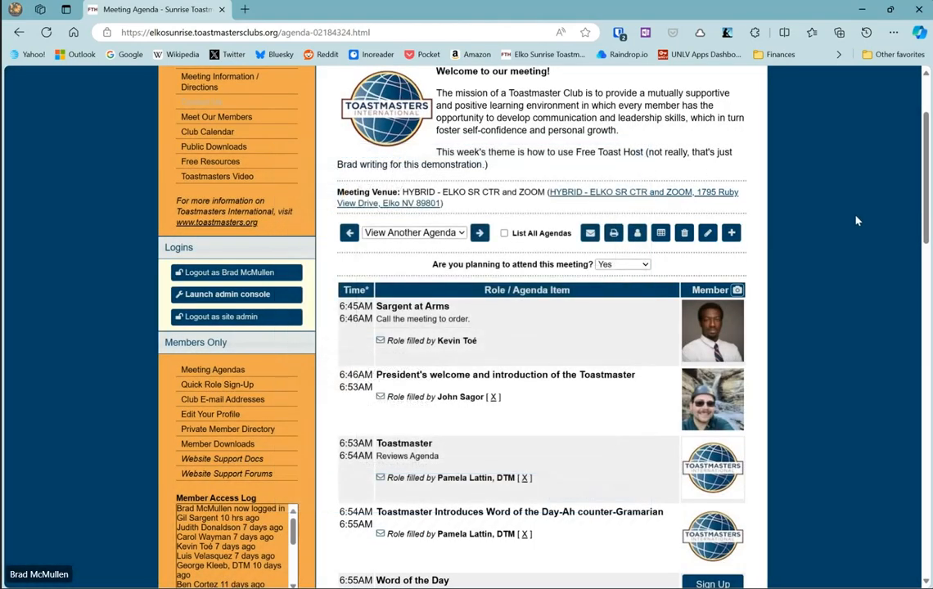